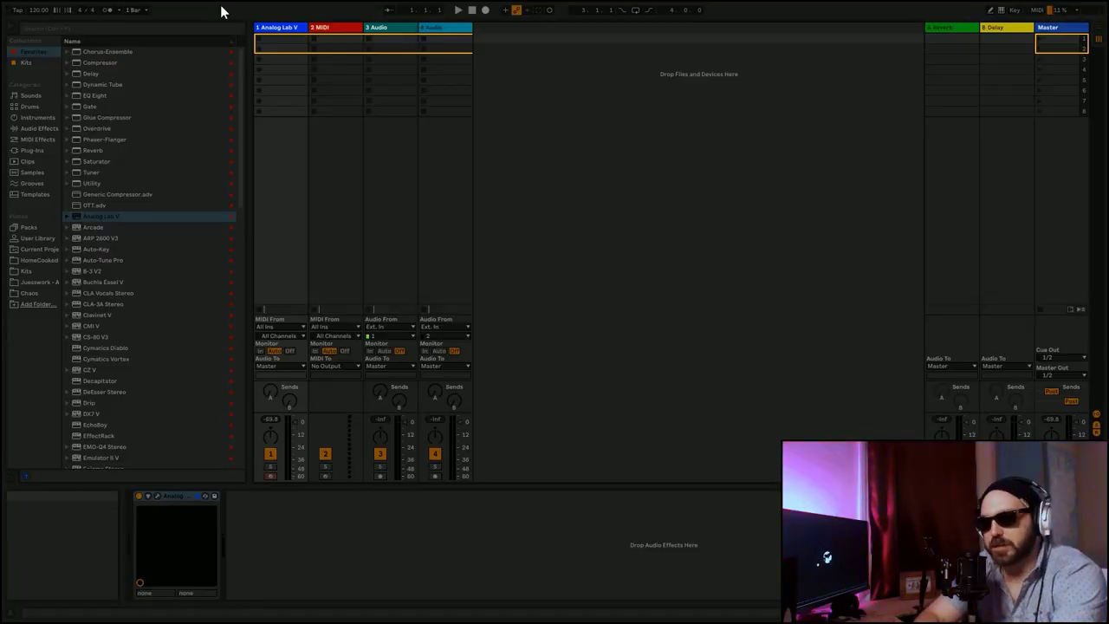
- Create an empty MIDI clip on track 1 and load Analog Lab V's Astral Voices choir preset
{"action": "double_click", "coordinate": [279, 41]}
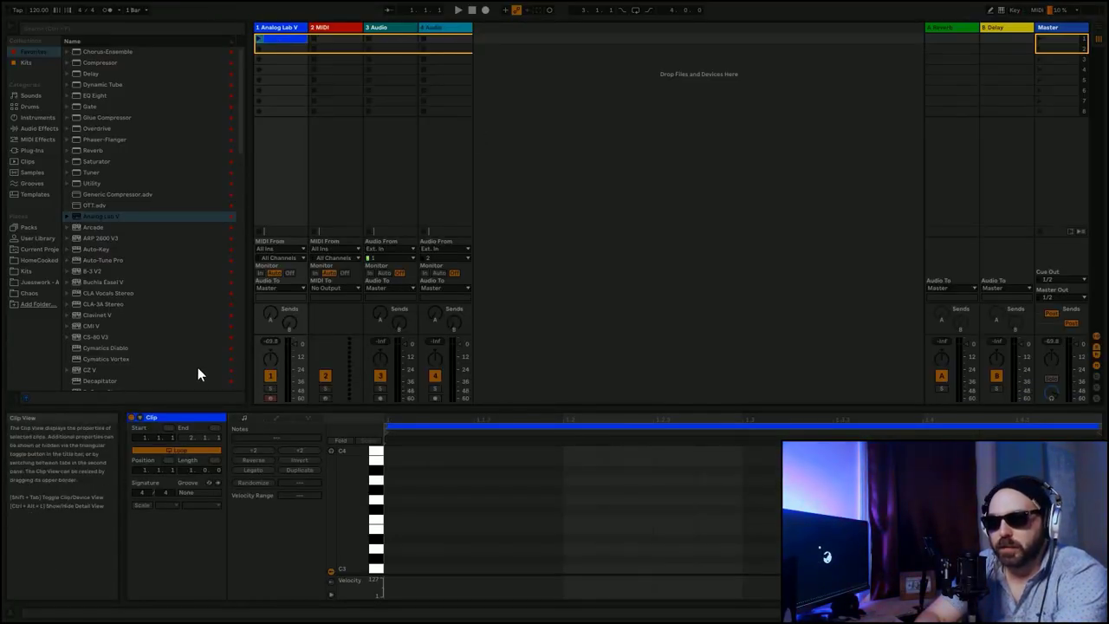
{"action": "left_click", "coordinate": [271, 53]}
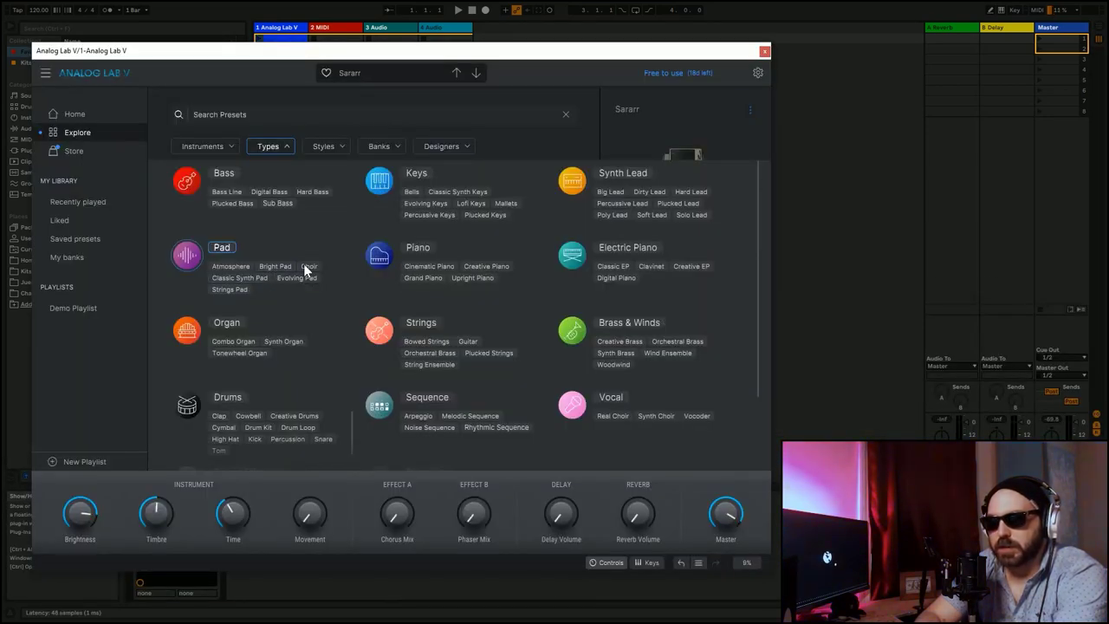
{"action": "left_click", "coordinate": [309, 267]}
{"action": "left_click", "coordinate": [227, 290]}
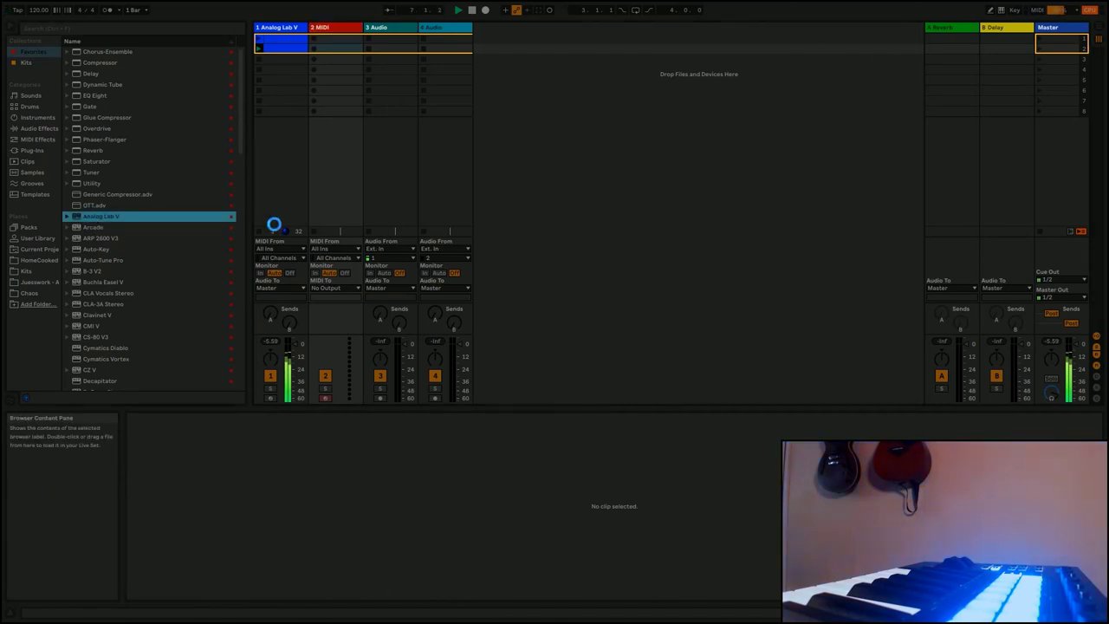
- Put Analog Lab V on track 2 with the 'flute' search result Melotoron Flute, then close its window
{"action": "key", "text": "Return"}
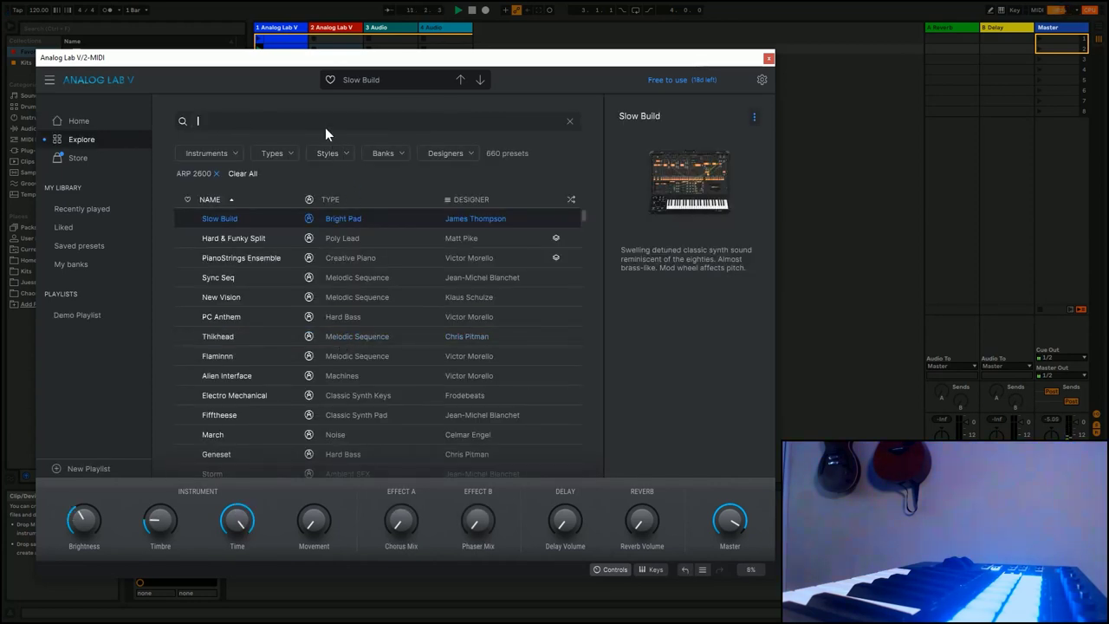
{"action": "type", "text": "flute"}
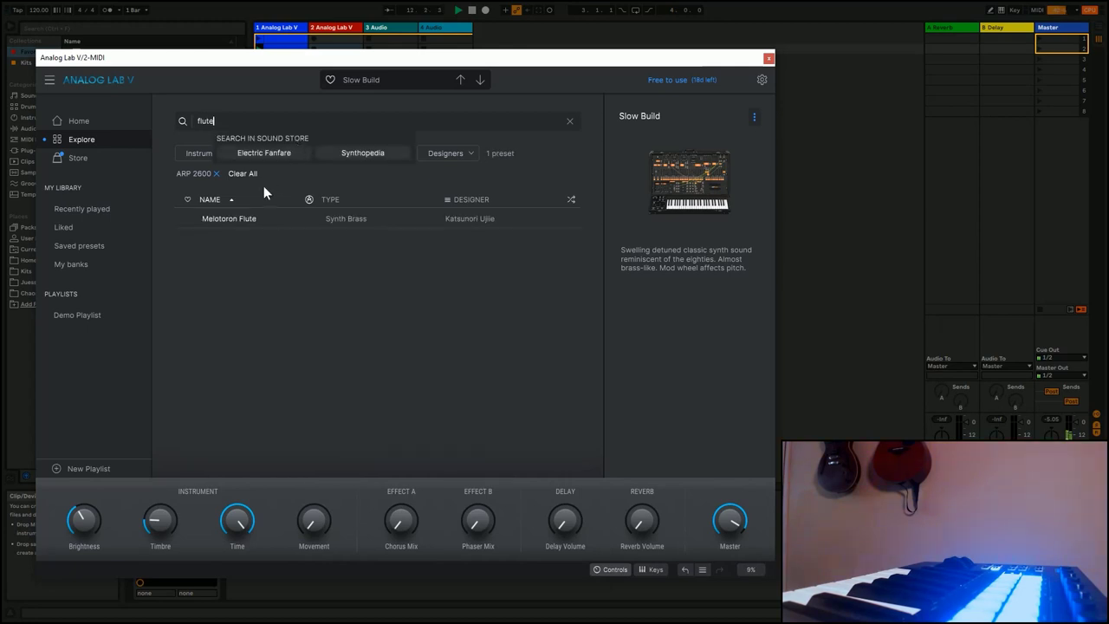
{"action": "left_click", "coordinate": [247, 220]}
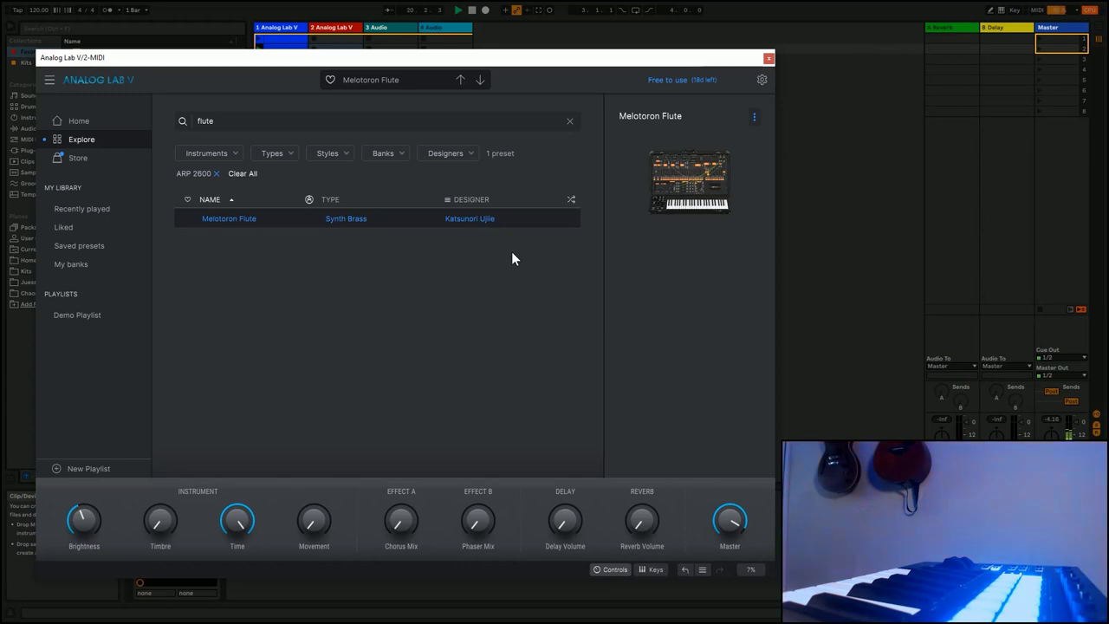
{"action": "left_click", "coordinate": [767, 59]}
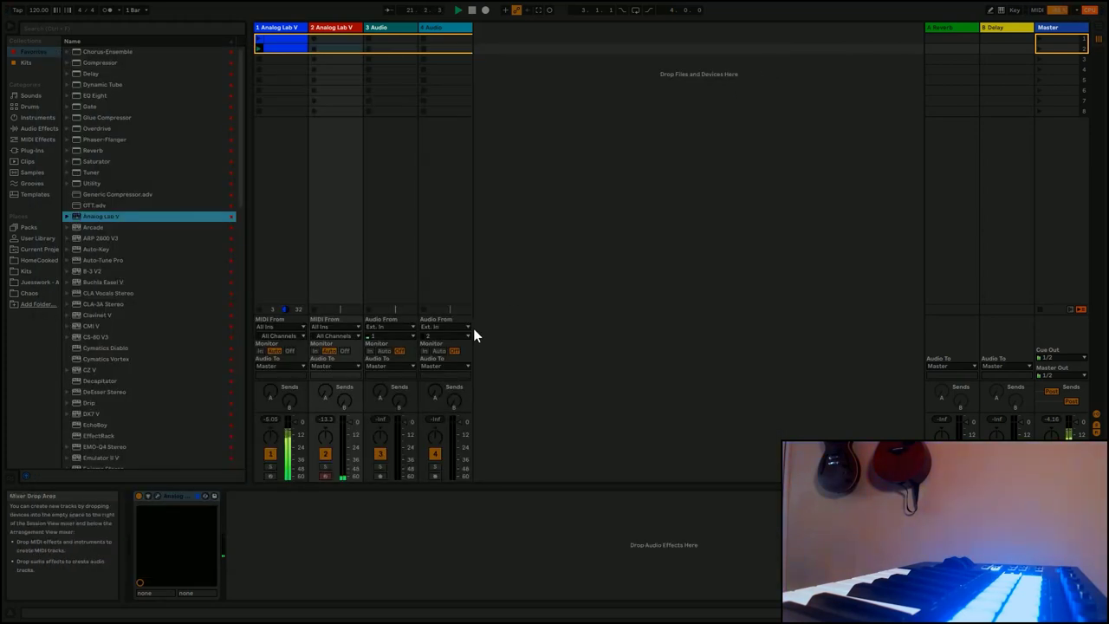
- Clear the tracks' peak level readouts while recording the F3–C4 flute melody
{"action": "left_click", "coordinate": [291, 423]}
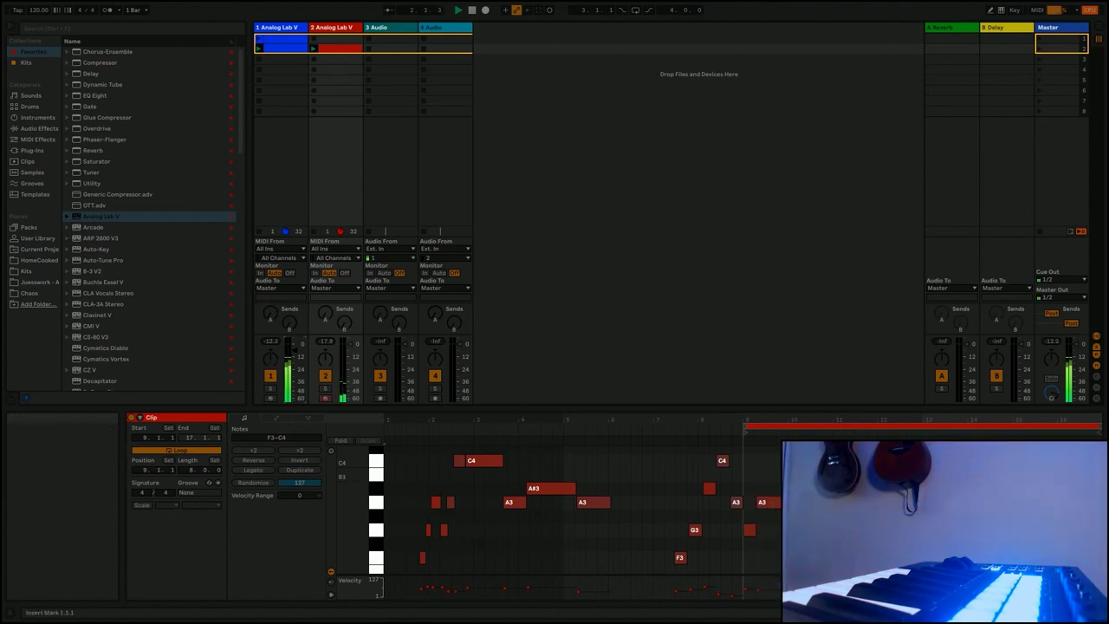
- Extend the flute clip's loop to bar 9 and zoom in on the melody notes
{"action": "left_click", "coordinate": [667, 442]}
{"action": "left_click_drag", "start_coordinate": [667, 442], "coordinate": [430, 436]}
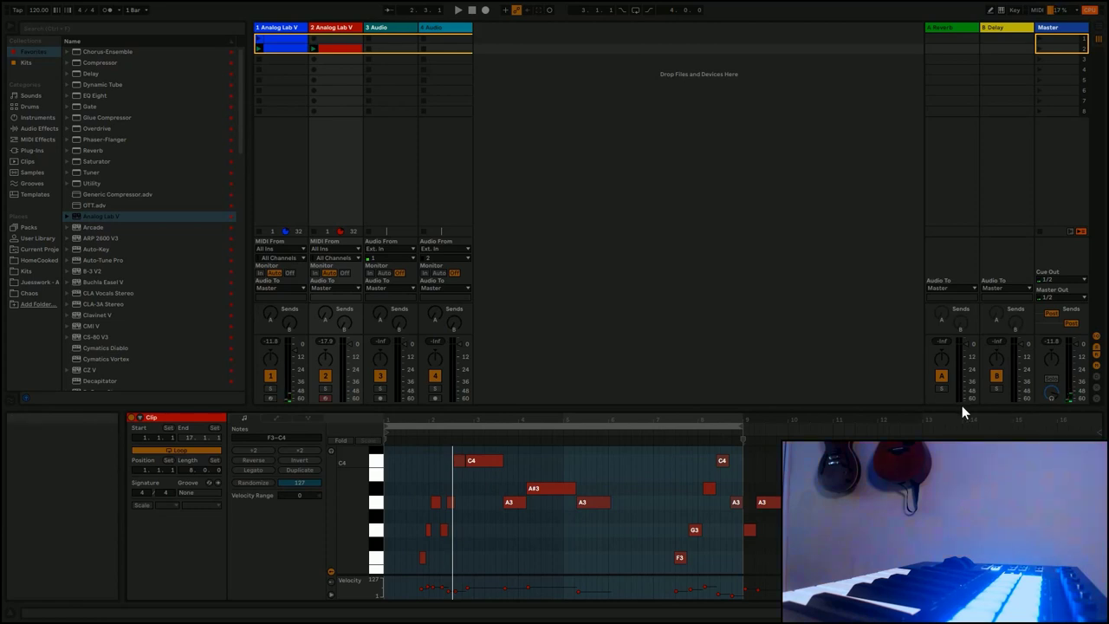
{"action": "key", "text": "z"}
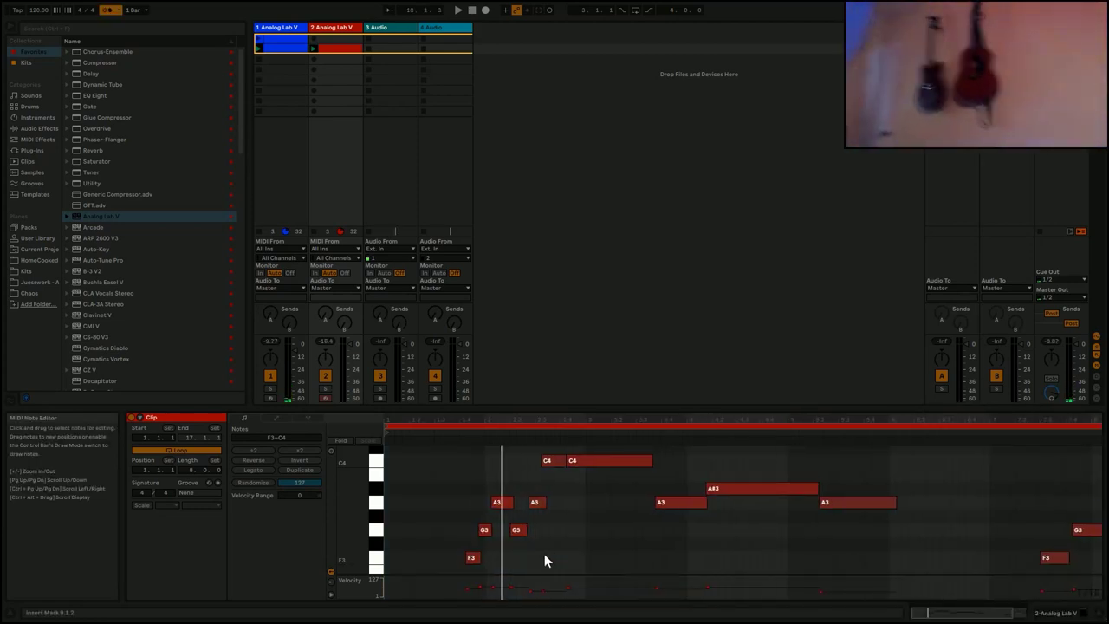
{"action": "left_click", "coordinate": [544, 555]}
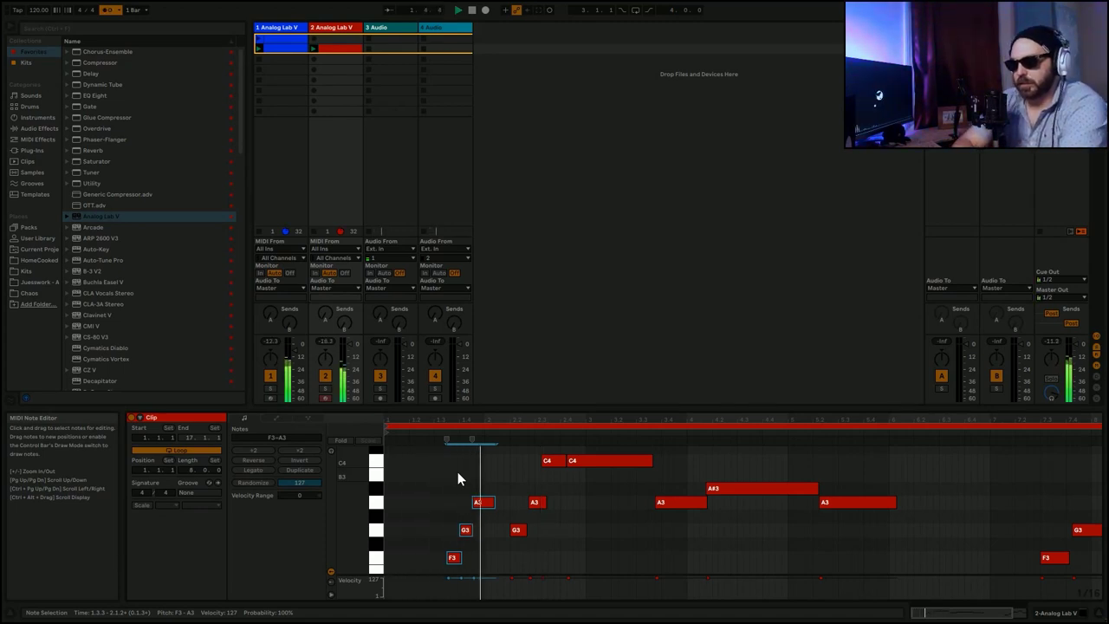
- Audition and stretch the melody notes, finally making every note legato
{"action": "left_click", "coordinate": [483, 487]}
{"action": "left_click", "coordinate": [260, 469]}
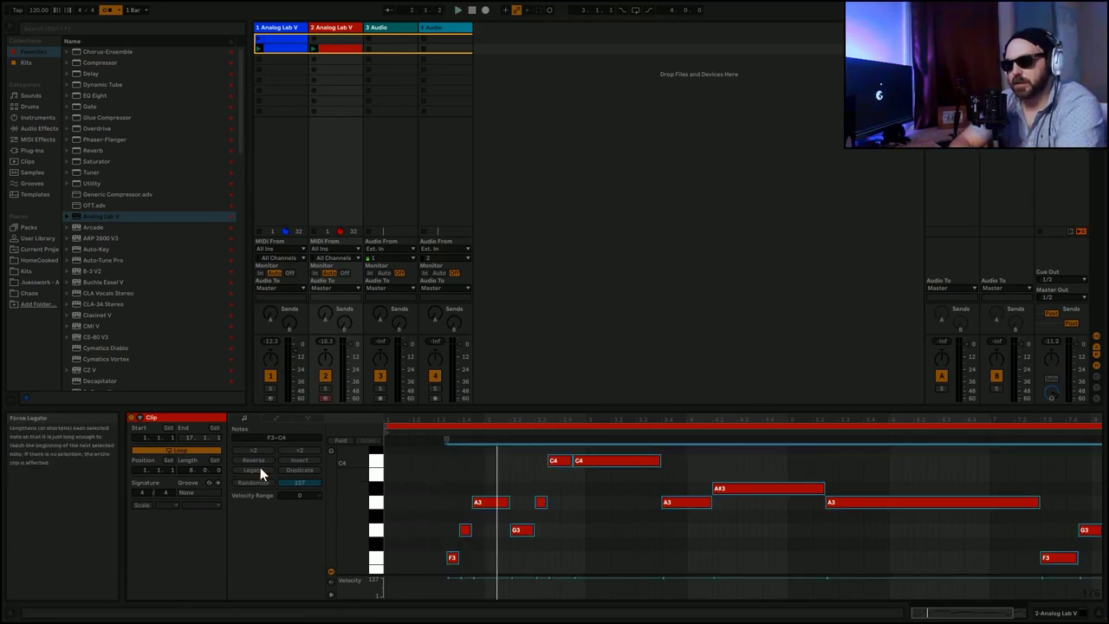
{"action": "left_click", "coordinate": [421, 476]}
{"action": "left_click", "coordinate": [475, 472]}
{"action": "key", "text": "space"}
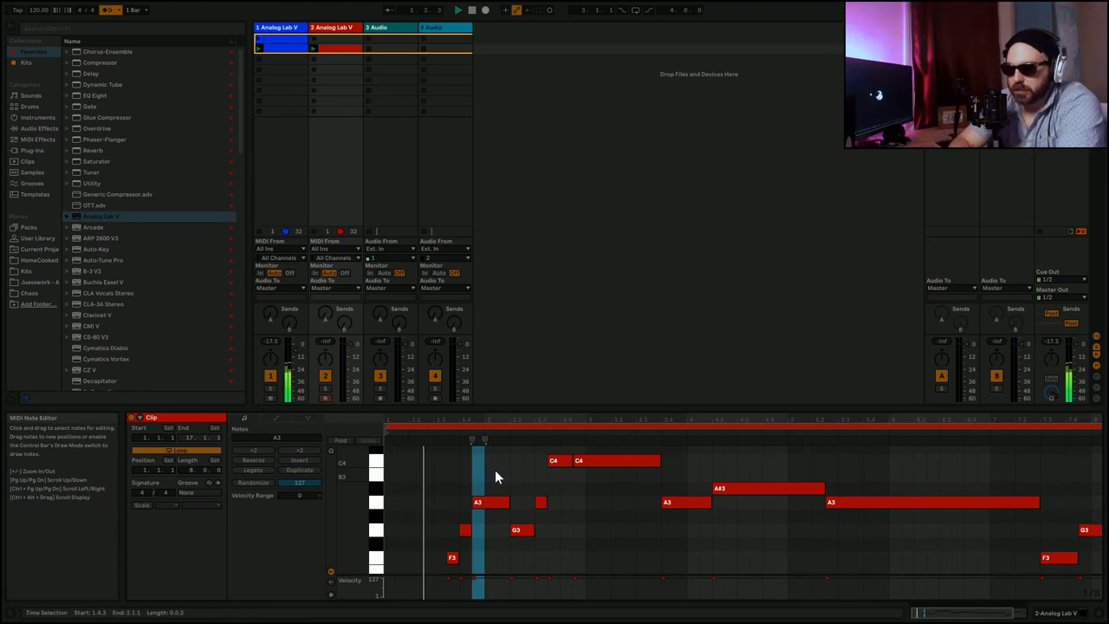
{"action": "left_click_drag", "start_coordinate": [488, 471], "coordinate": [431, 571]}
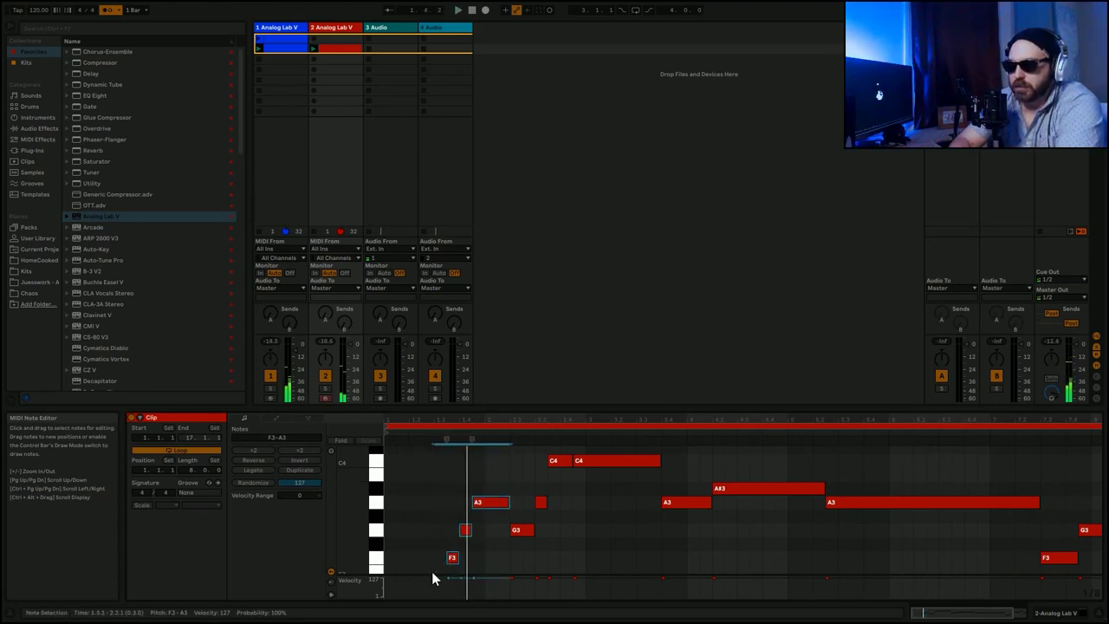
{"action": "key", "text": "Down"}
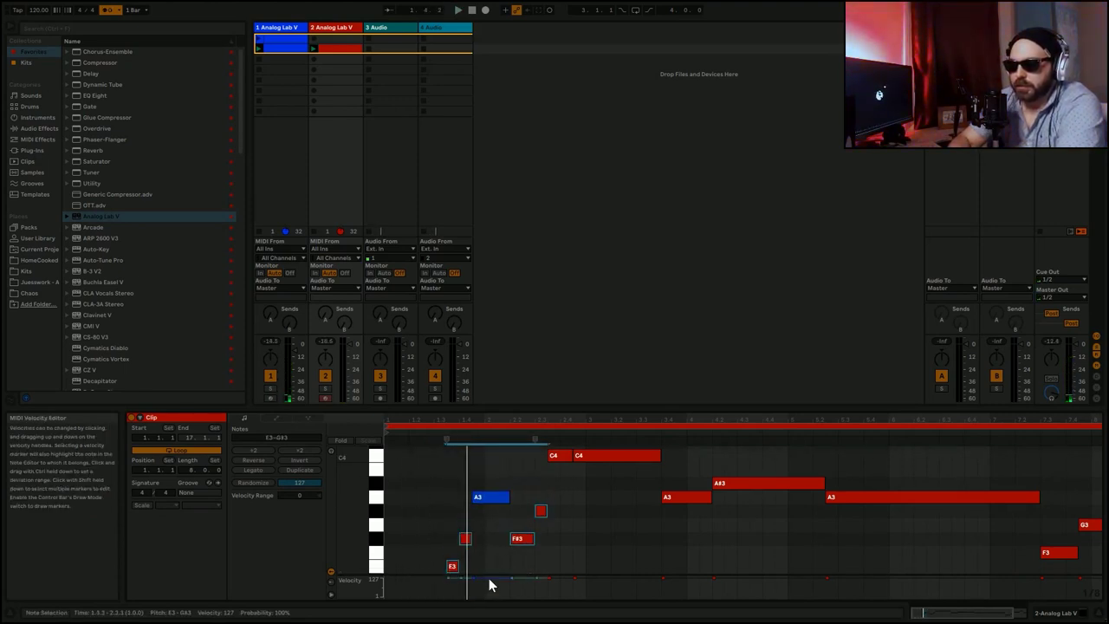
{"action": "key", "text": "ctrl+z"}
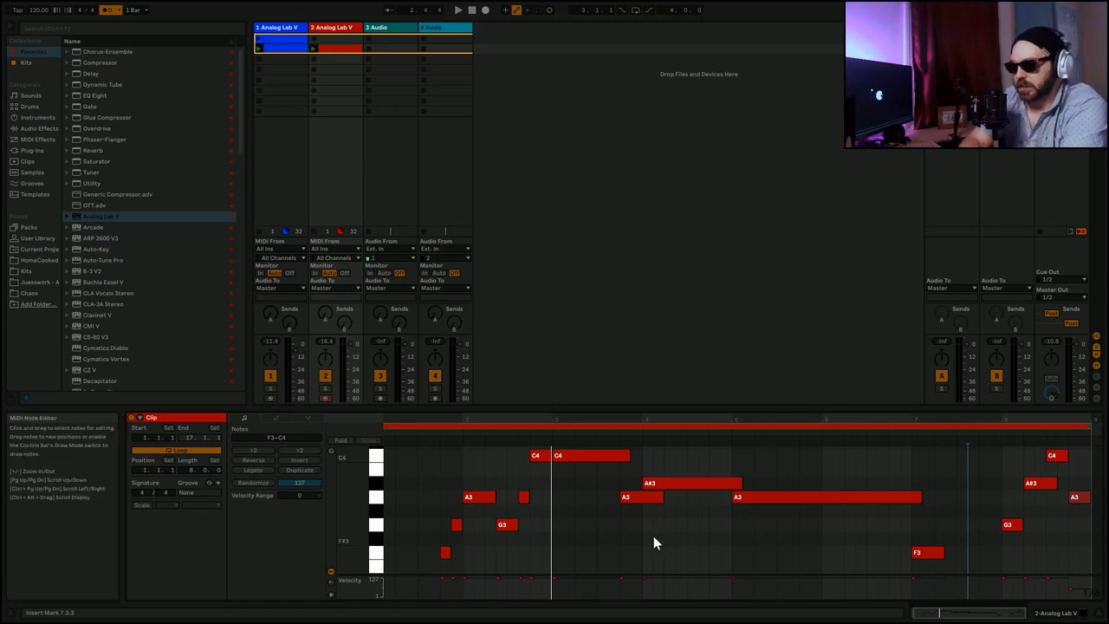
{"action": "key", "text": "ctrl+a"}
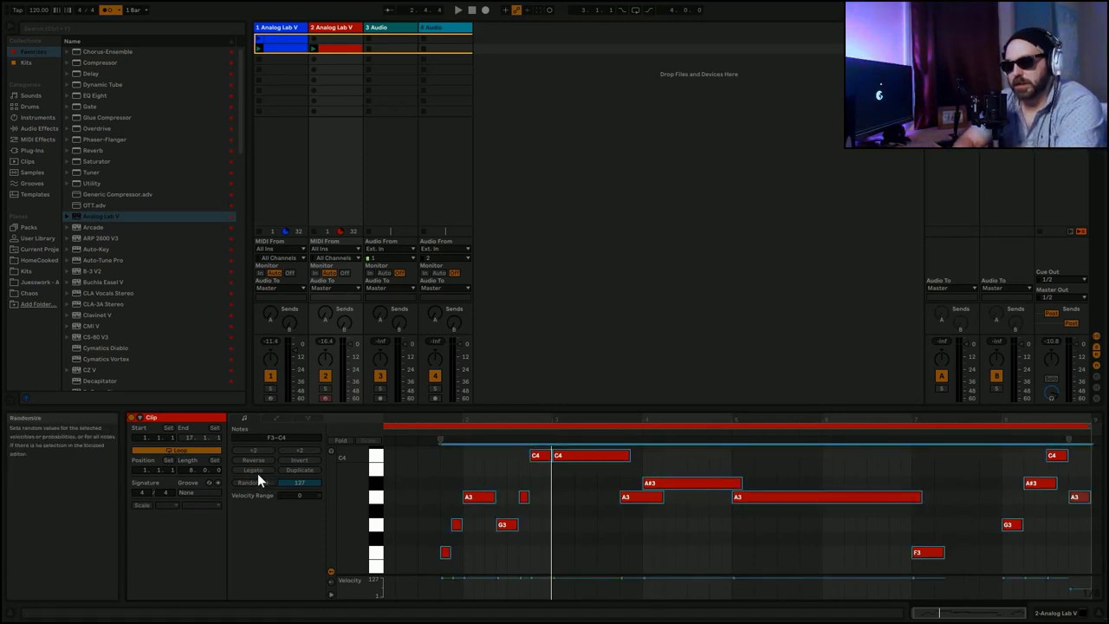
{"action": "left_click", "coordinate": [255, 470]}
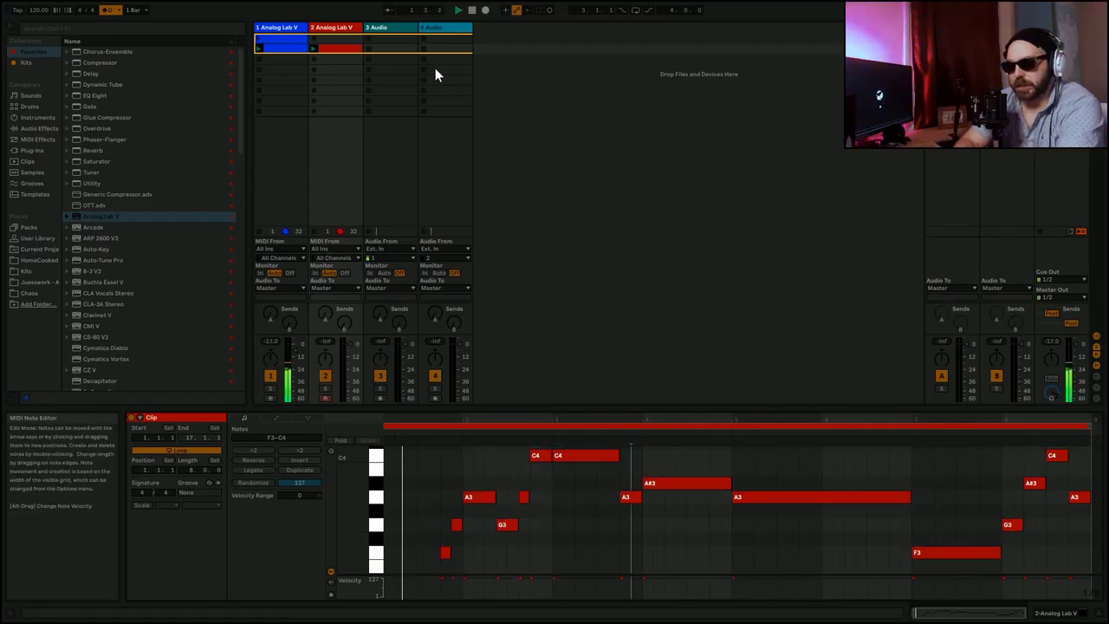
- Move the choir and flute clips up into the first scene row
{"action": "left_click", "coordinate": [287, 45], "text": "shift"}
{"action": "left_click", "coordinate": [286, 48]}
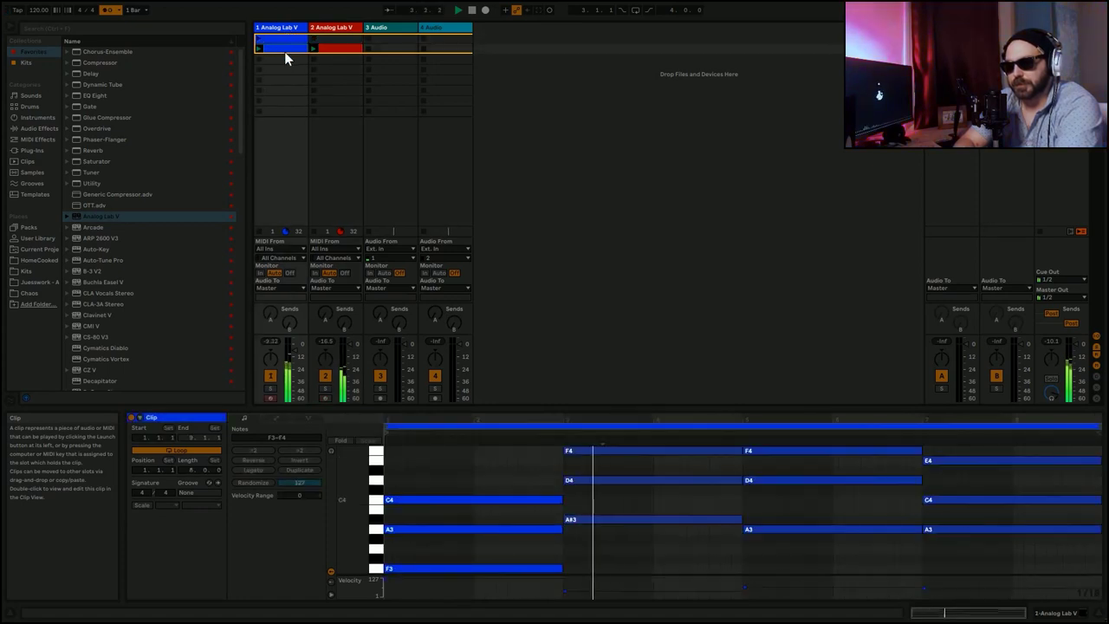
{"action": "left_click", "coordinate": [339, 48], "text": "shift"}
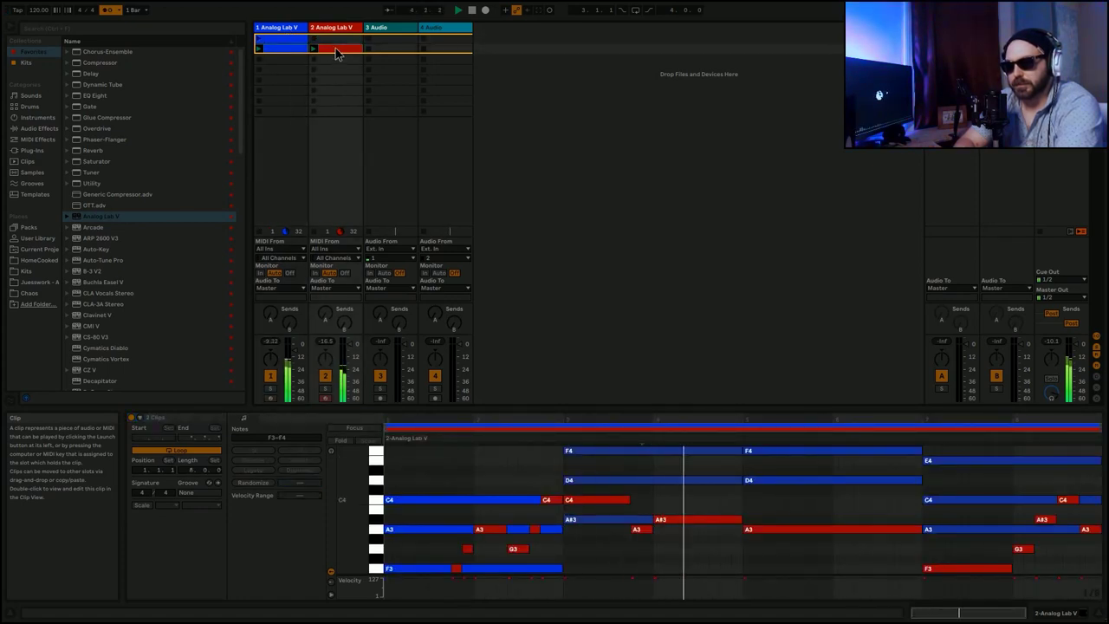
{"action": "left_click_drag", "start_coordinate": [336, 48], "coordinate": [335, 39]}
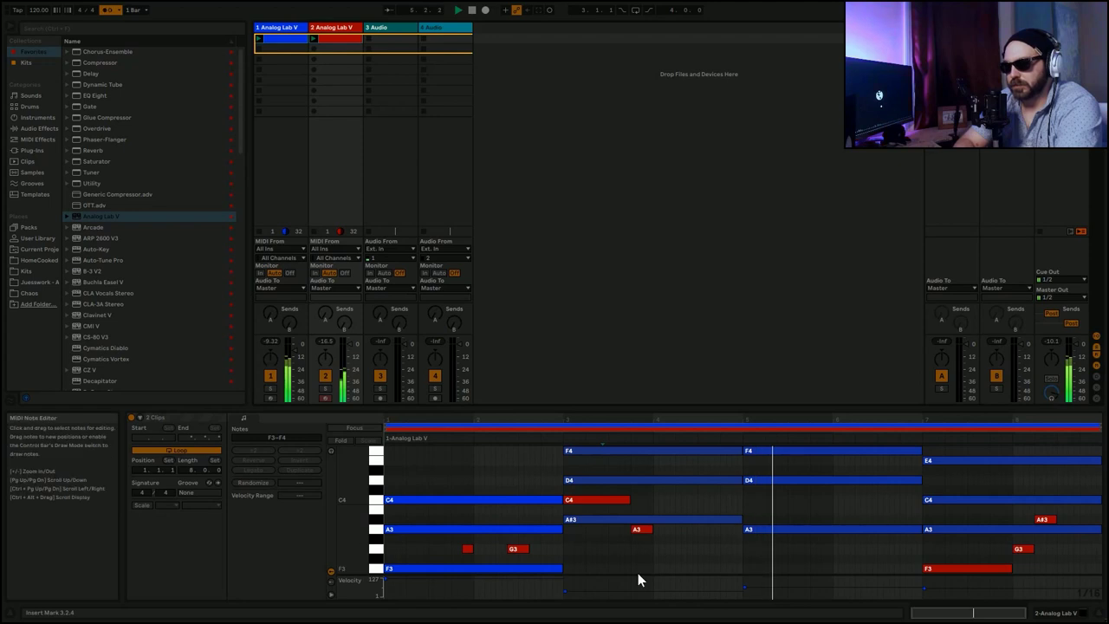
{"action": "left_click", "coordinate": [342, 44]}
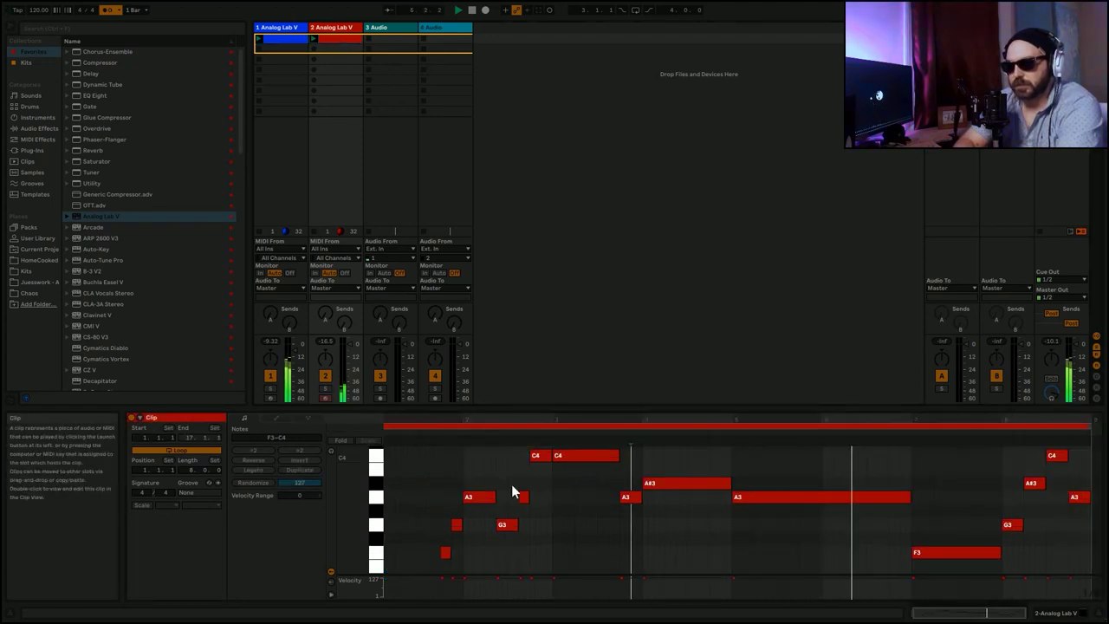
- Add Drip with its DROP preset to the flute track, then insert a new empty MIDI track
{"action": "key", "text": "shift+Up"}
{"action": "key", "text": "ctrl+f"}
{"action": "type", "text": "drip"}
{"action": "left_click", "coordinate": [83, 51]}
{"action": "double_click", "coordinate": [83, 52]}
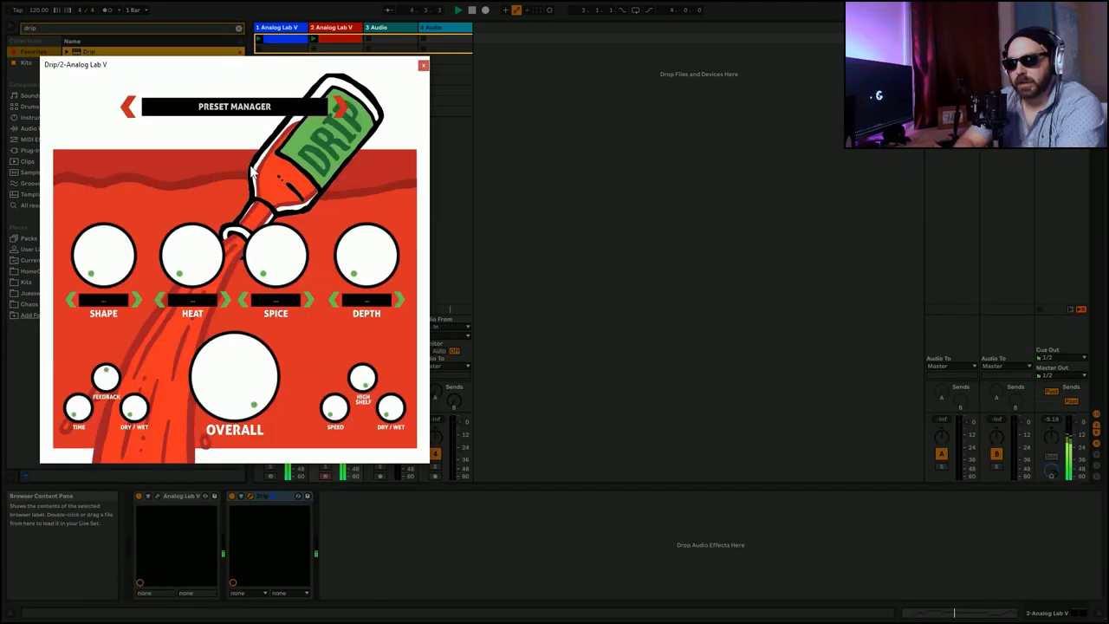
{"action": "left_click", "coordinate": [232, 105]}
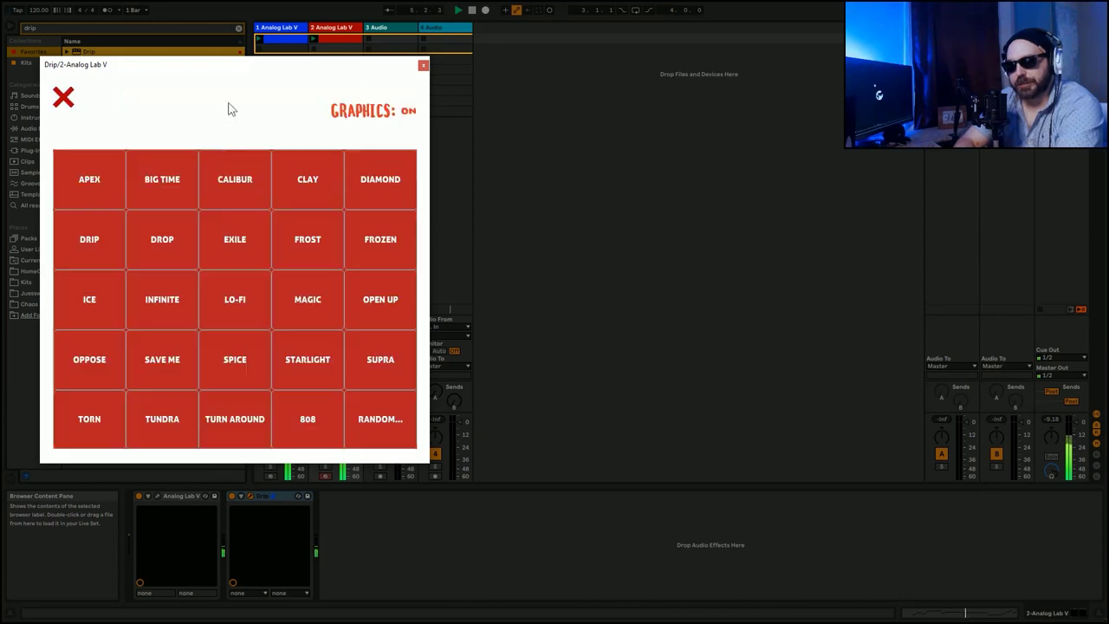
{"action": "left_click", "coordinate": [162, 236]}
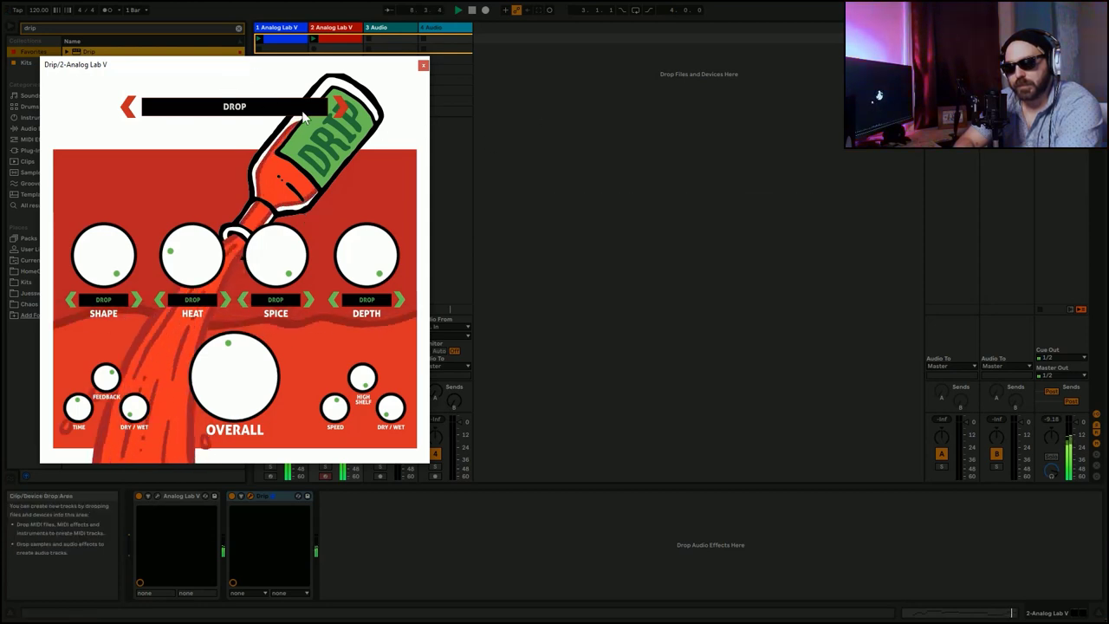
{"action": "left_click_drag", "start_coordinate": [243, 66], "coordinate": [776, 57]}
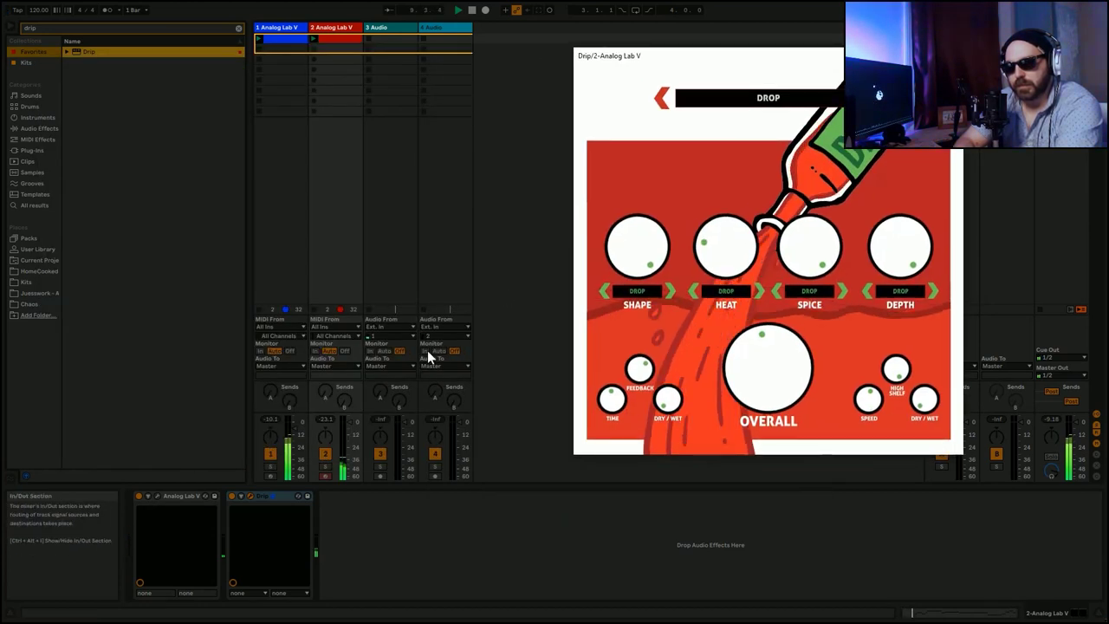
{"action": "key", "text": "ctrl+shift+t"}
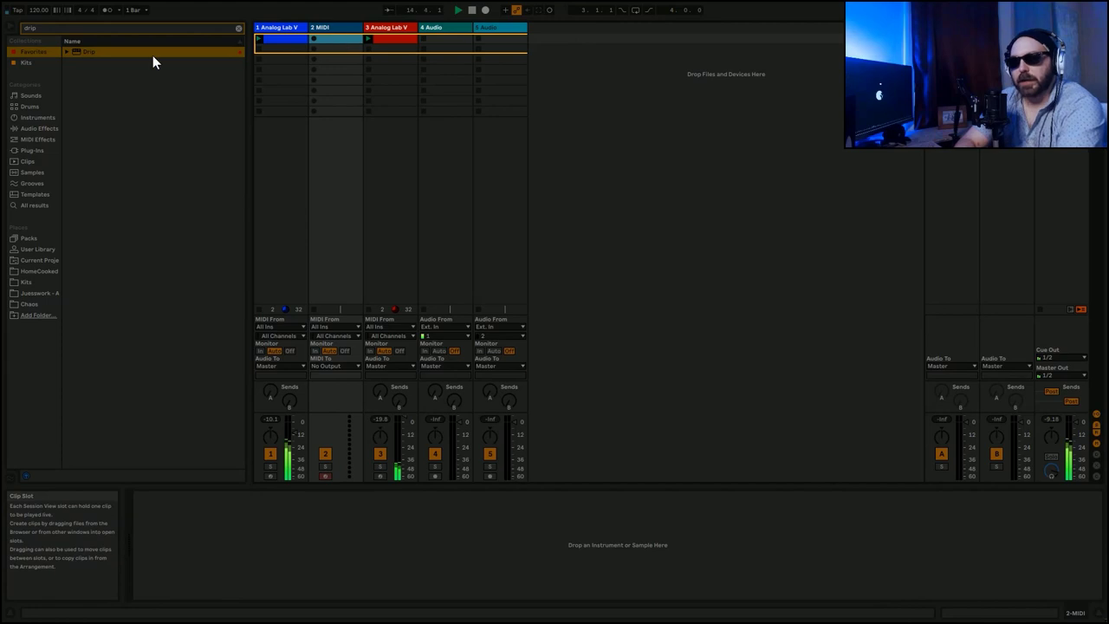
- Load Omnisphere onto the new MIDI track from an 'omni' browser search
{"action": "left_click", "coordinate": [238, 29]}
{"action": "type", "text": "omni"}
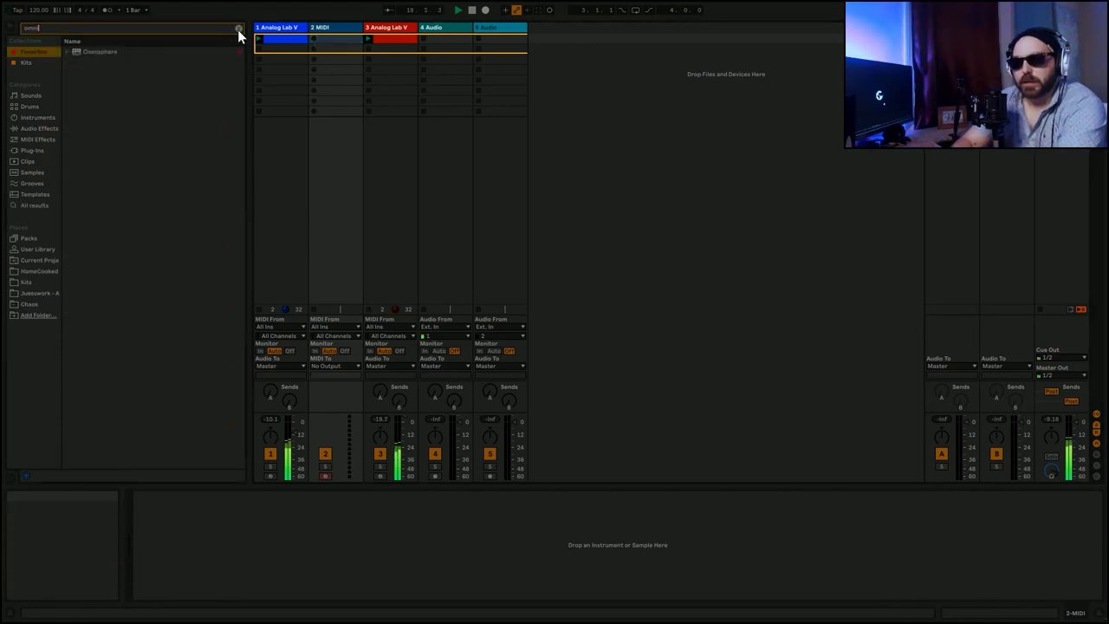
{"action": "double_click", "coordinate": [130, 52]}
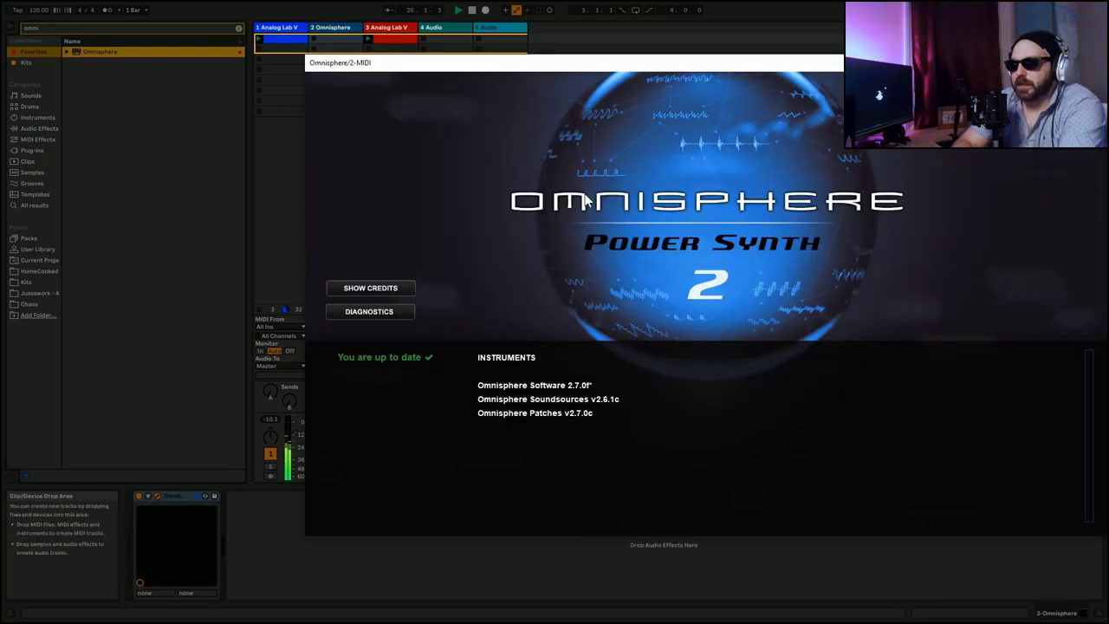
- Choose the Orchestral Bass Sustain Arco patch from a cello search and open the track's chord clip
{"action": "left_click", "coordinate": [584, 201]}
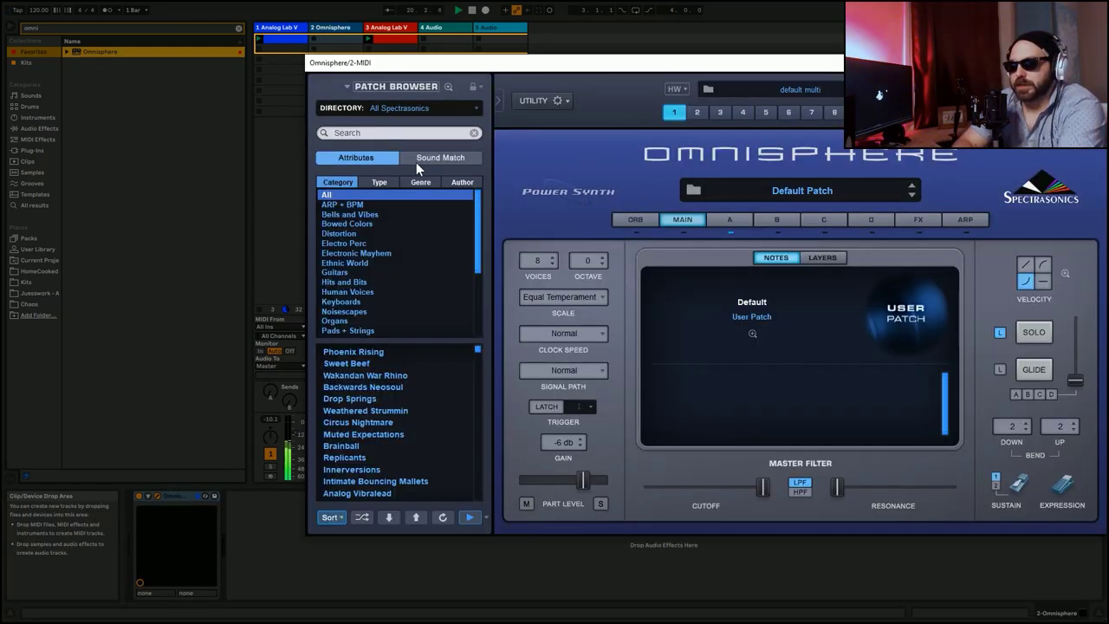
{"action": "left_click", "coordinate": [363, 134]}
{"action": "type", "text": "cello"}
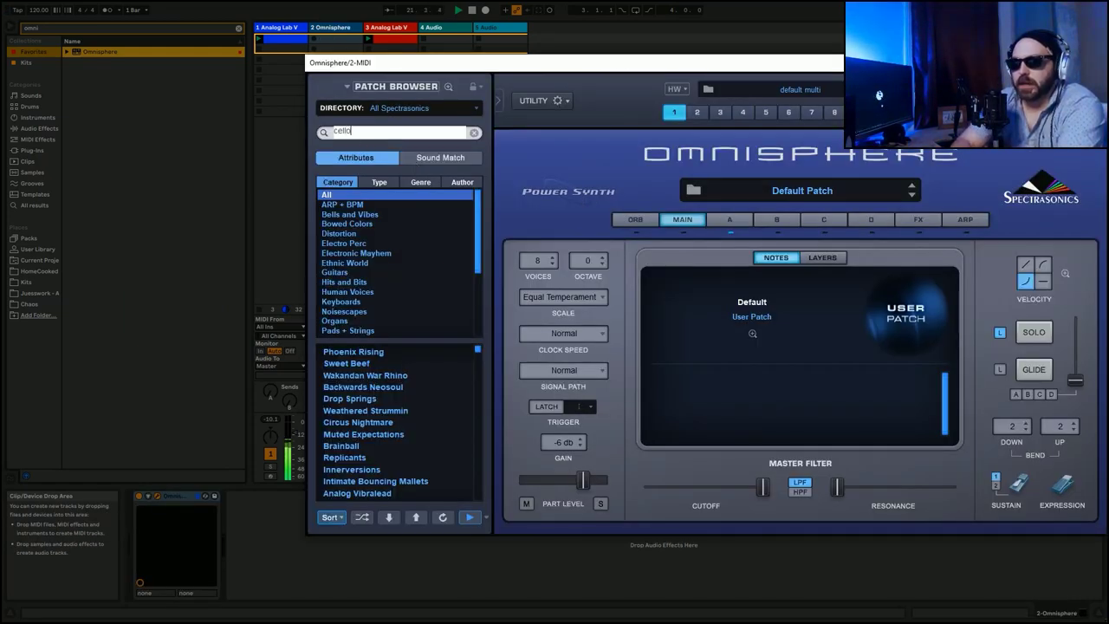
{"action": "key", "text": "Return"}
{"action": "left_click", "coordinate": [351, 321]}
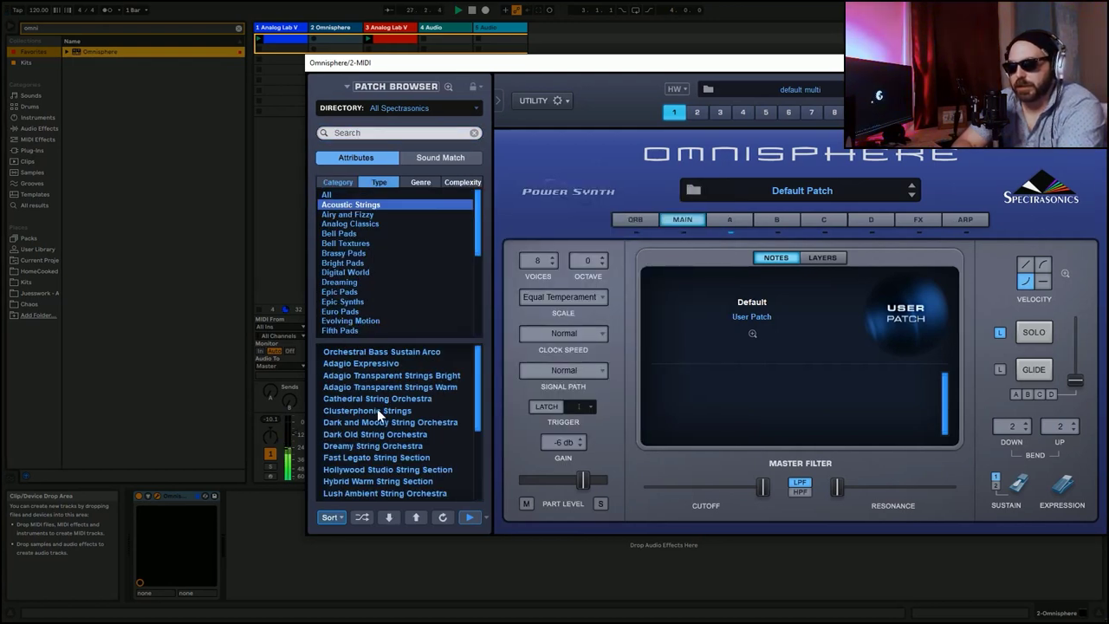
{"action": "left_click", "coordinate": [401, 353]}
{"action": "double_click", "coordinate": [341, 40]}
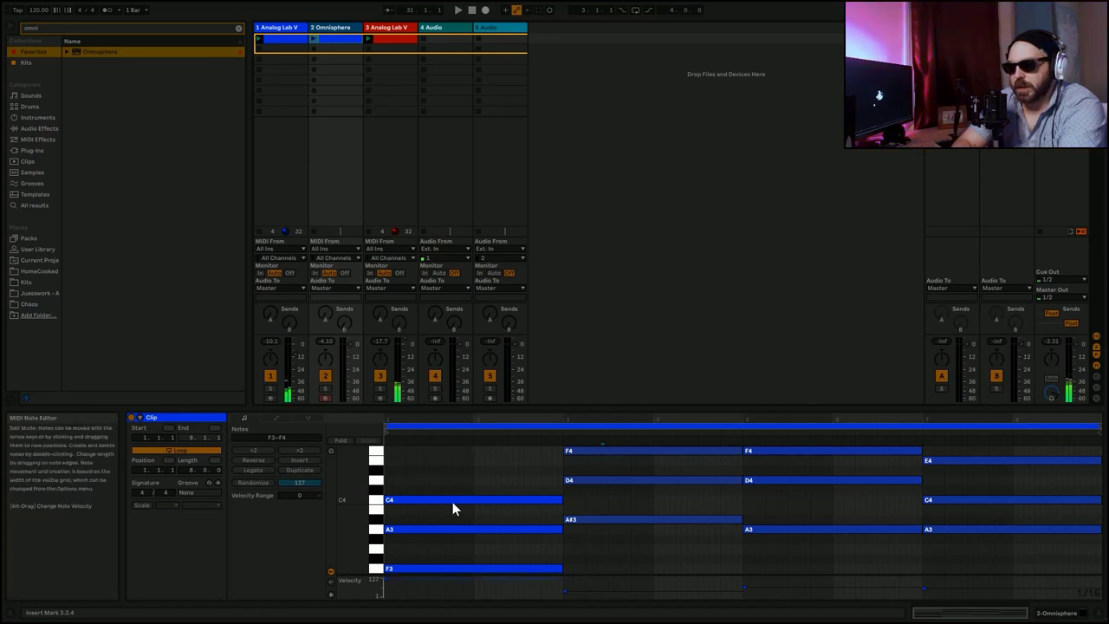
- Delete the Omnisphere clip's upper chord notes and drop the remaining bass notes an octave
{"action": "scroll", "coordinate": [452, 501], "scroll_direction": "down", "scroll_amount": 3}
{"action": "left_click_drag", "start_coordinate": [375, 507], "coordinate": [624, 413]}
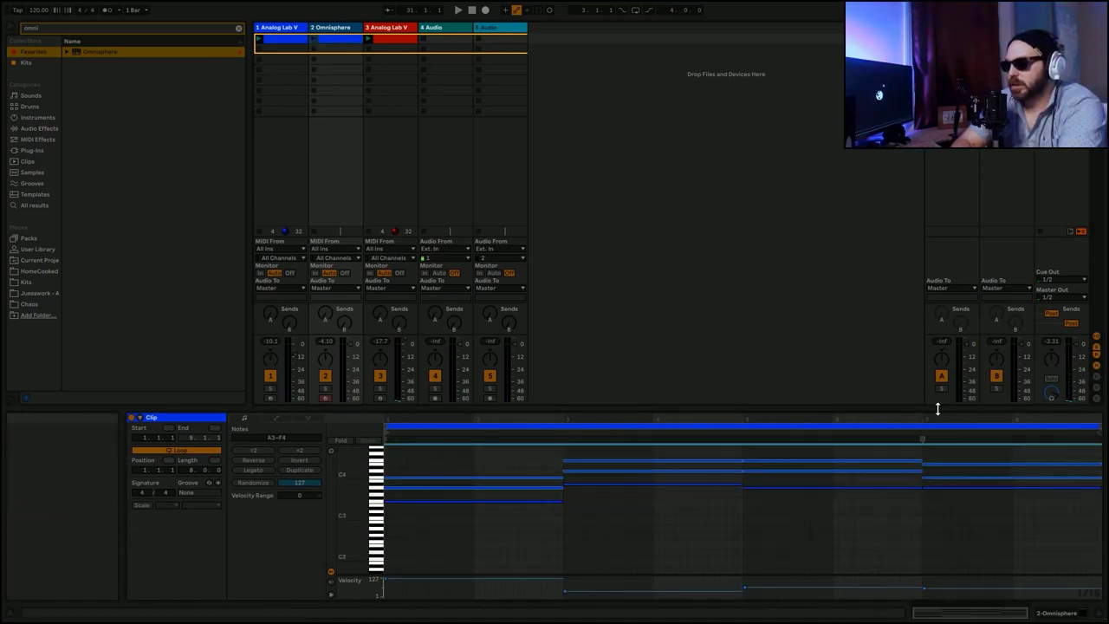
{"action": "key", "text": "Delete"}
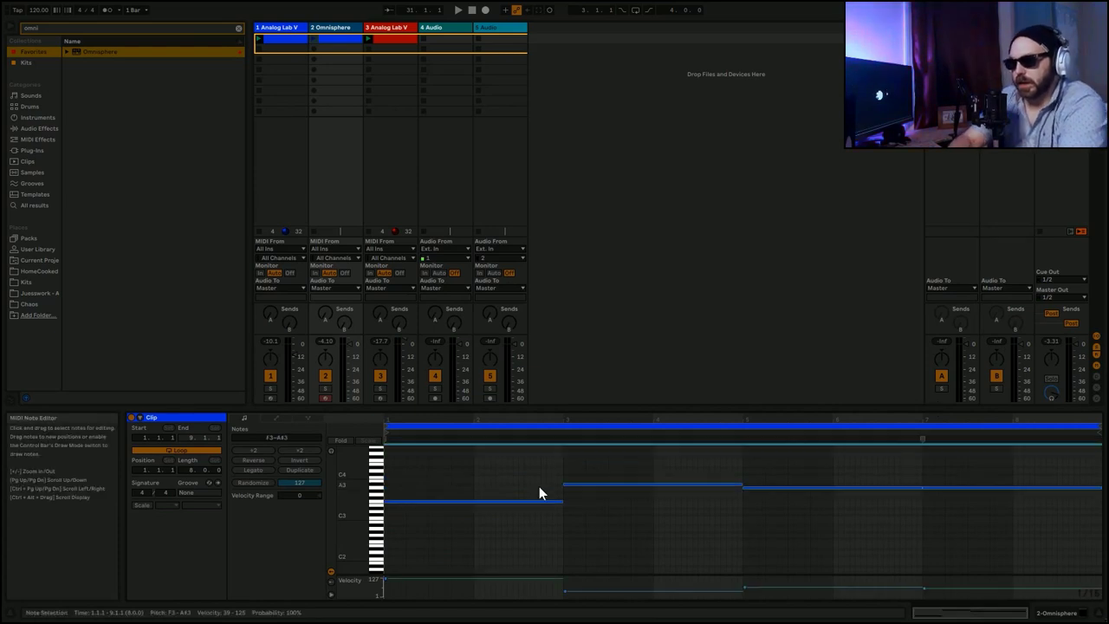
{"action": "key", "text": "shift+Down"}
- Lower all Analog Lab V chord notes an octave and play both parts together
{"action": "left_click", "coordinate": [286, 40]}
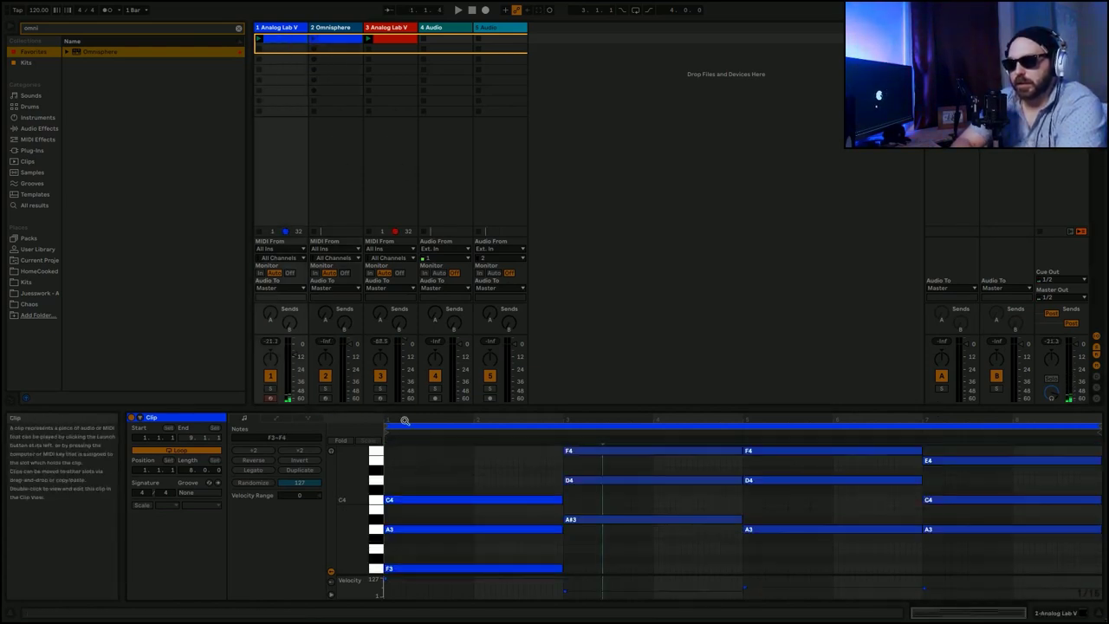
{"action": "key", "text": "ctrl+a"}
{"action": "key", "text": "shift+Down"}
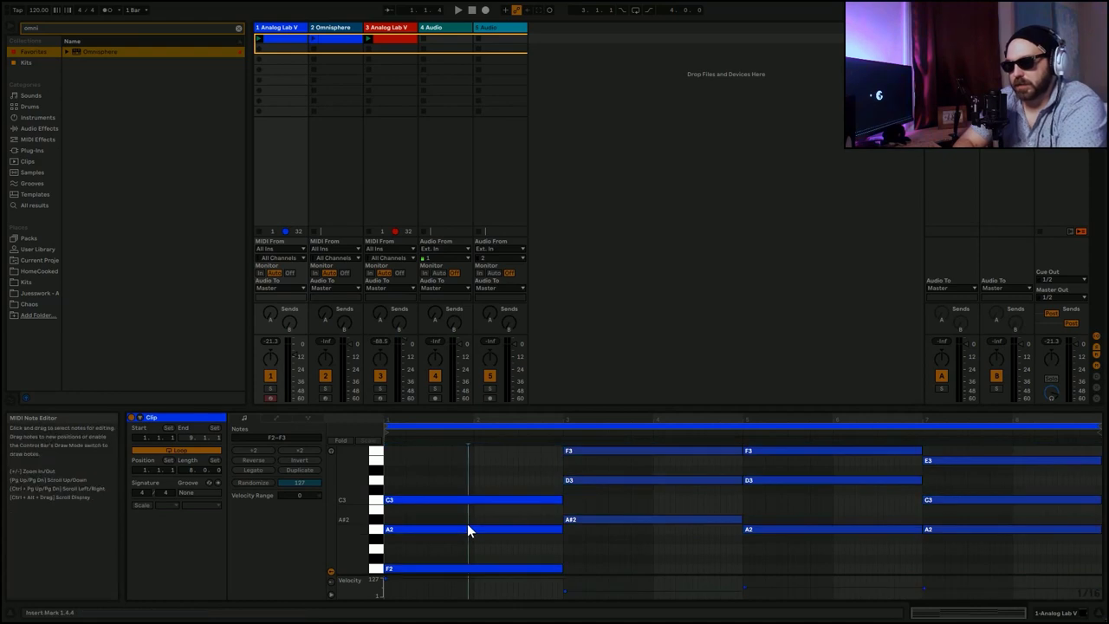
{"action": "left_click", "coordinate": [468, 526]}
{"action": "key", "text": "space"}
{"action": "left_click", "coordinate": [343, 368]}
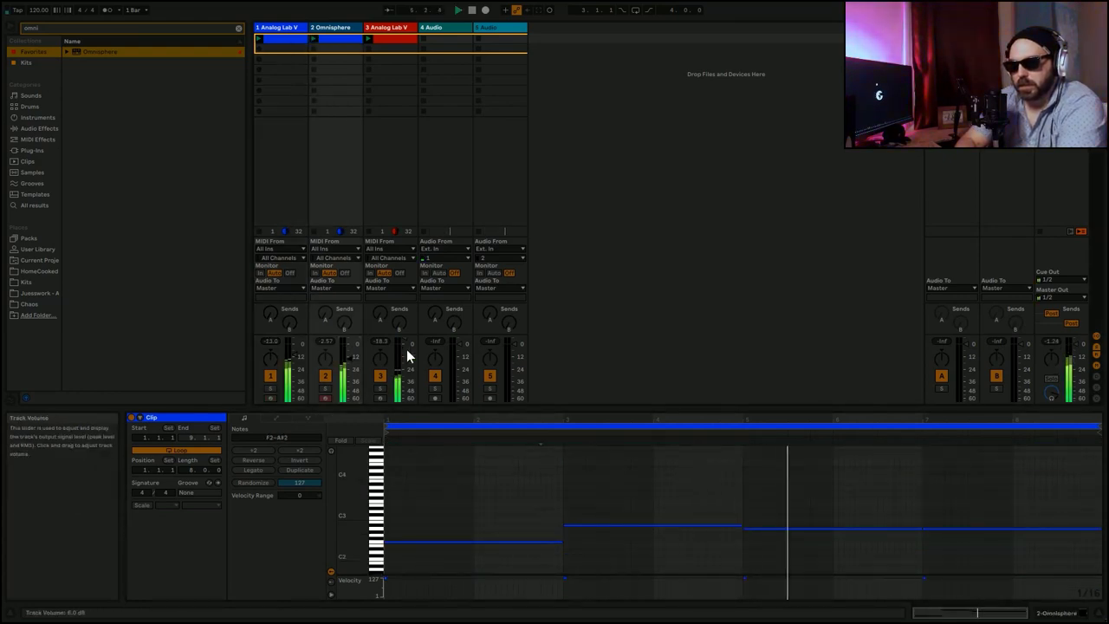
- Load RC-20 Retro Color onto the Omnisphere track from an 'rc' browser search
{"action": "left_click", "coordinate": [117, 27]}
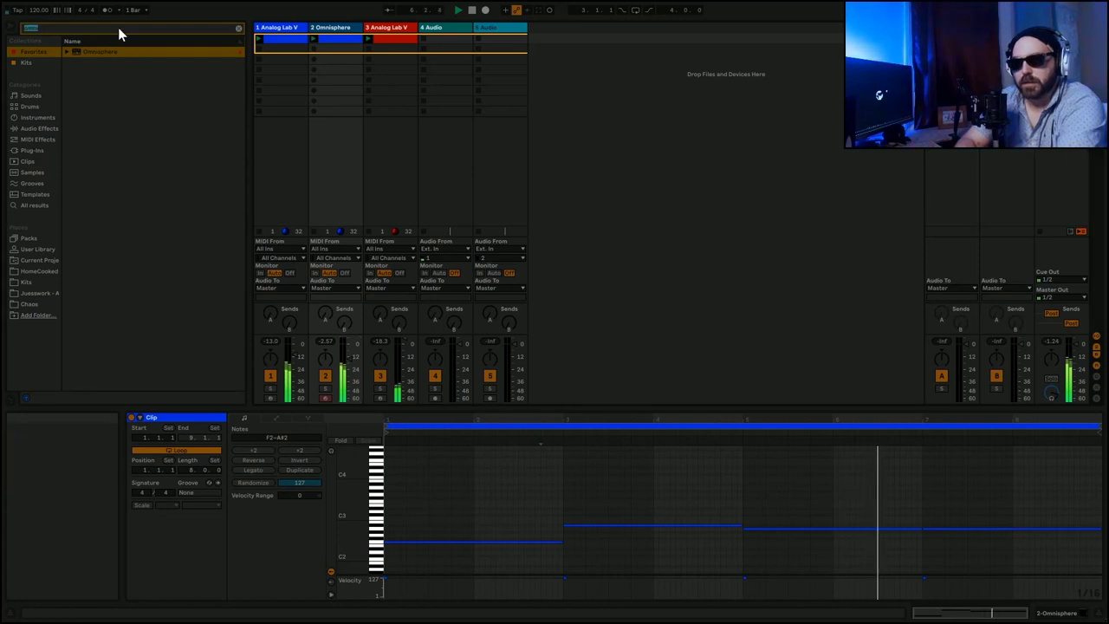
{"action": "type", "text": "rc"}
{"action": "double_click", "coordinate": [108, 51]}
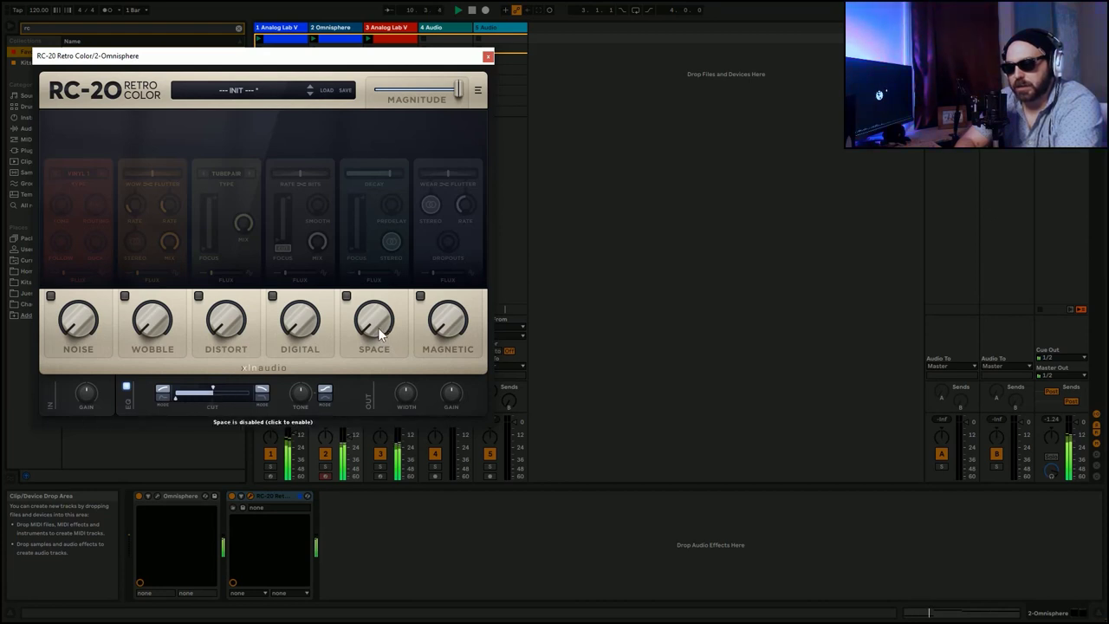
- Enable stereo Wobble at 20% and the Space module in RC-20
{"action": "left_click", "coordinate": [125, 295]}
{"action": "left_click", "coordinate": [134, 245]}
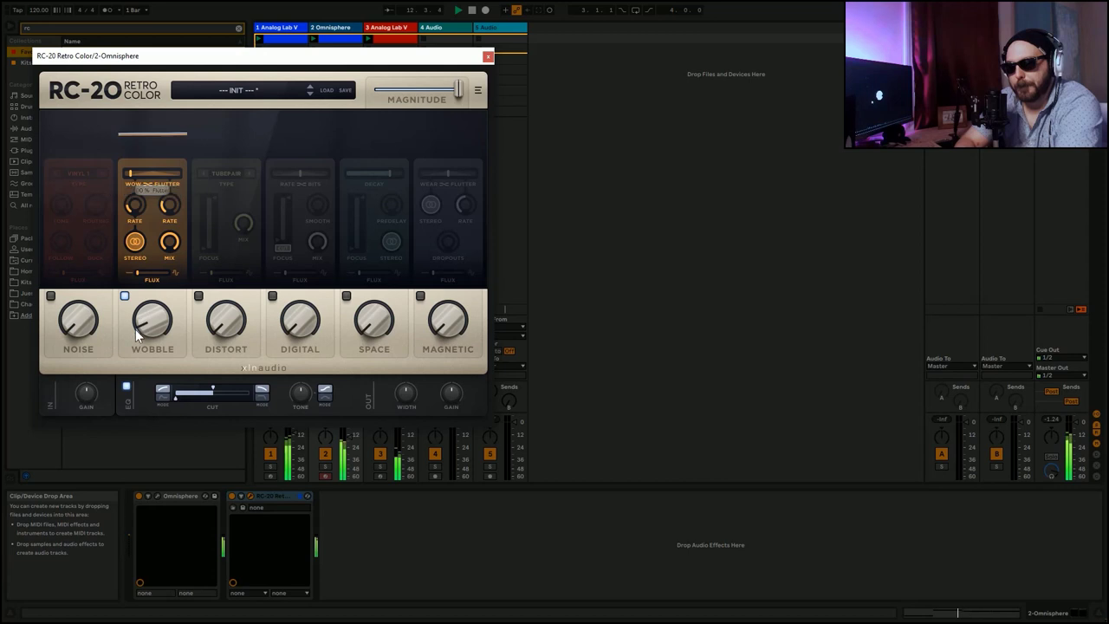
{"action": "left_click_drag", "start_coordinate": [147, 321], "coordinate": [124, 279]}
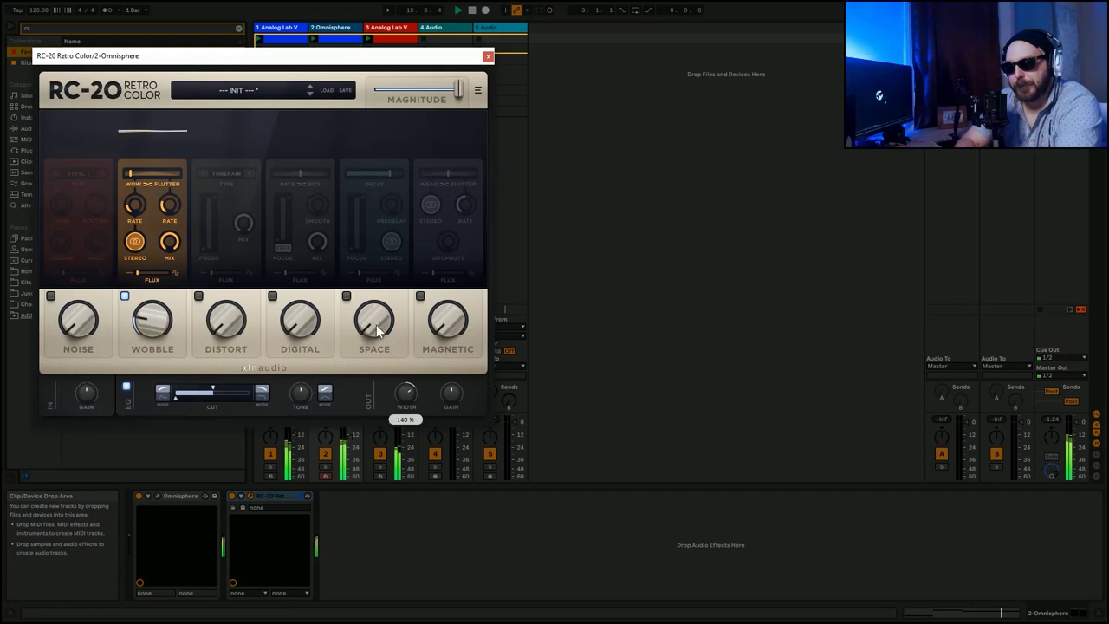
{"action": "left_click", "coordinate": [347, 296]}
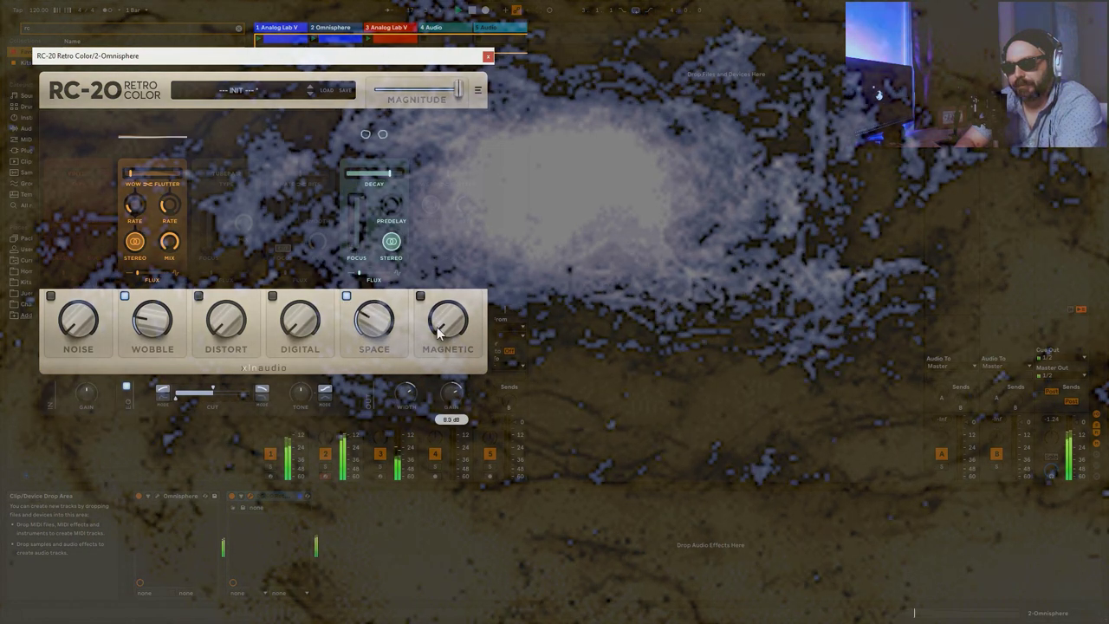
{"action": "left_click", "coordinate": [487, 56]}
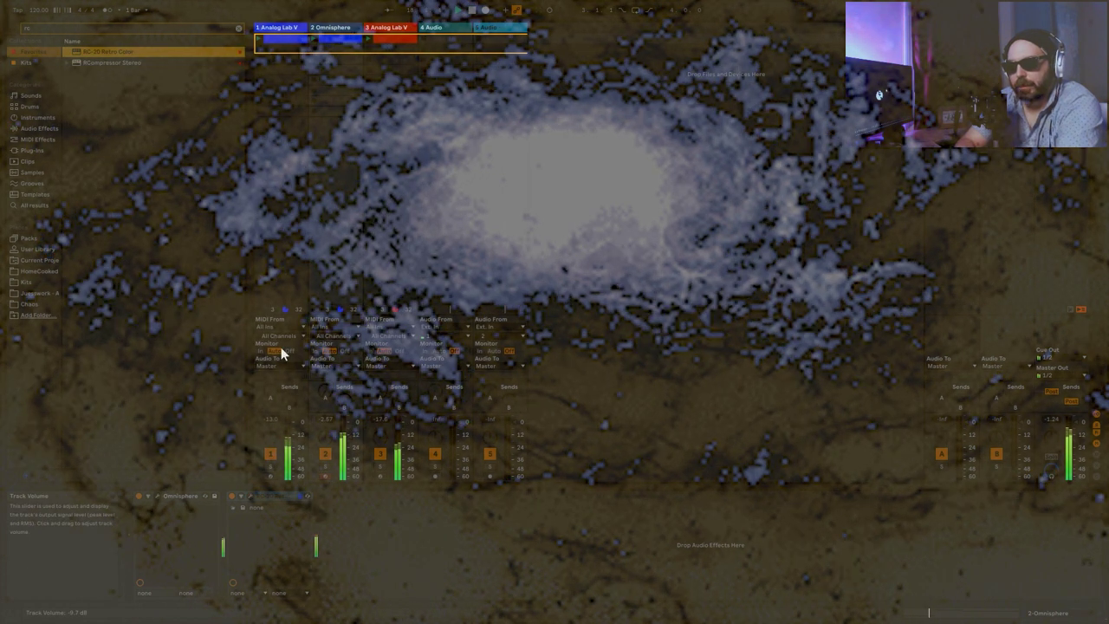
- Copy the RC-20 device from the Omnisphere track onto track 1 and verify its wobble and space settings
{"action": "left_click_drag", "start_coordinate": [264, 497], "coordinate": [281, 284]}
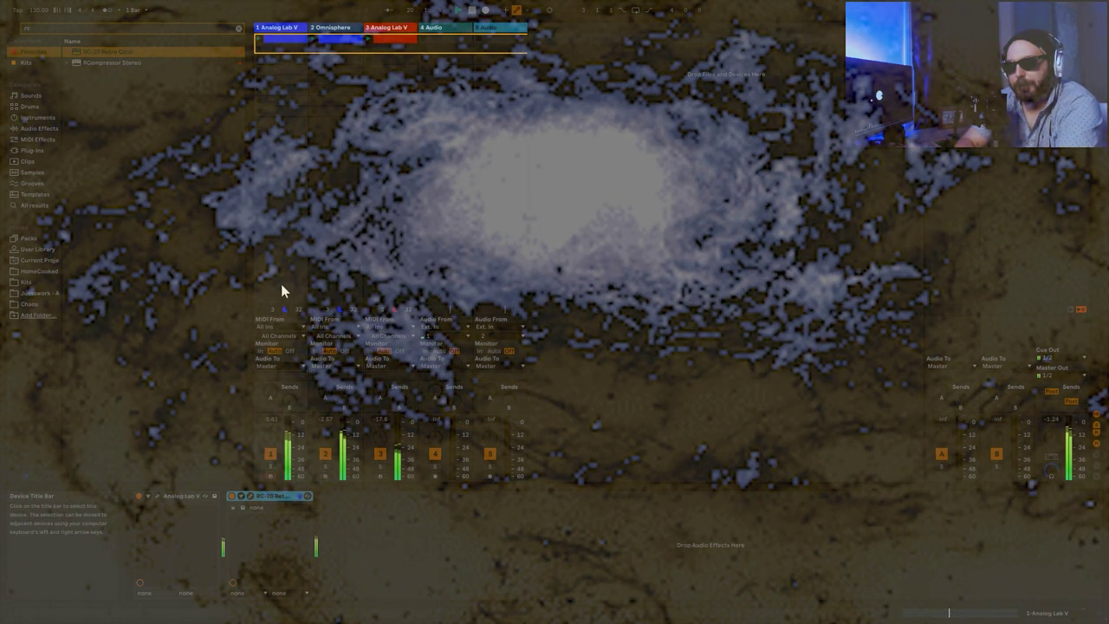
{"action": "left_click", "coordinate": [252, 495]}
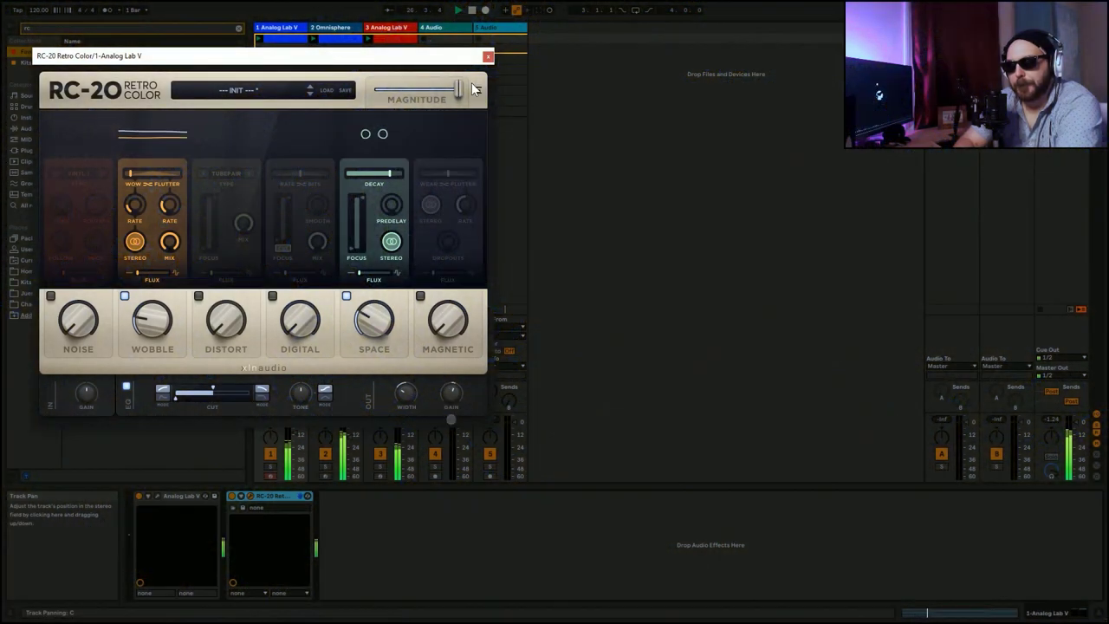
{"action": "left_click", "coordinate": [487, 58]}
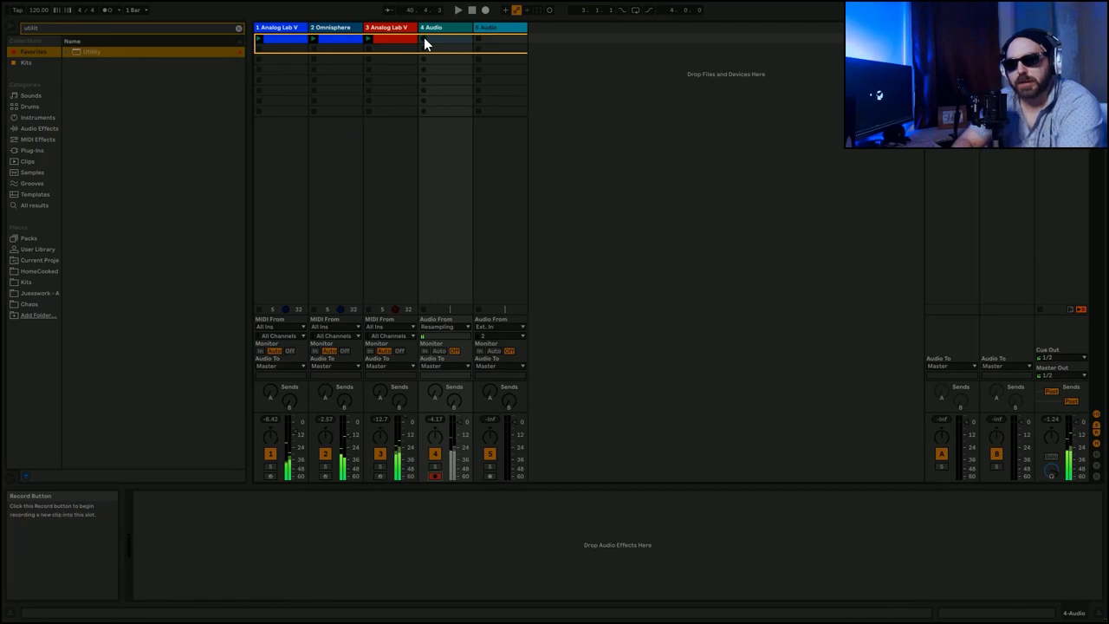
- Record the resampled full mix into a new clip on audio track 4
{"action": "left_click", "coordinate": [424, 39]}
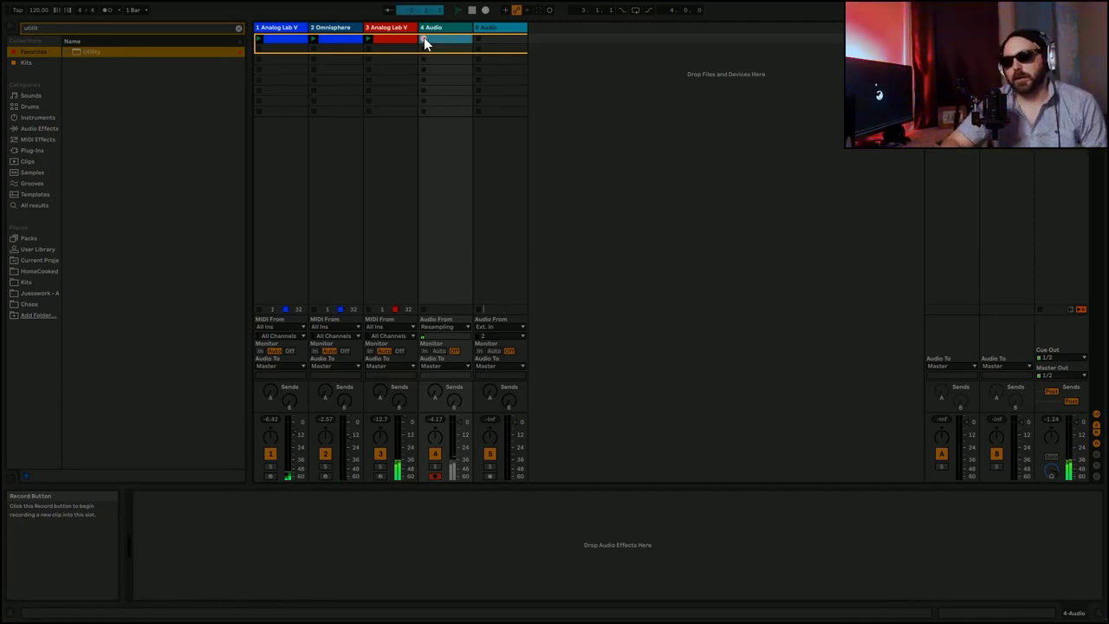